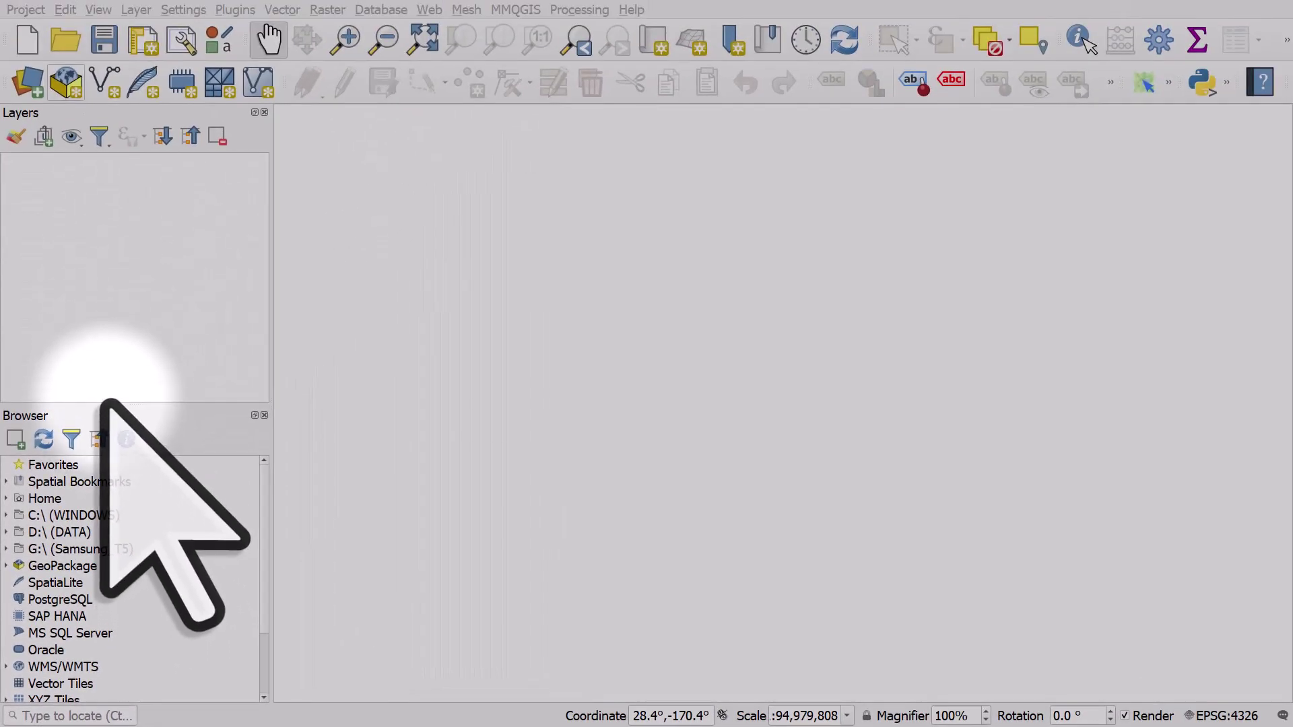
Look at the View menu options and dismiss them without toggling any panel
click(98, 11)
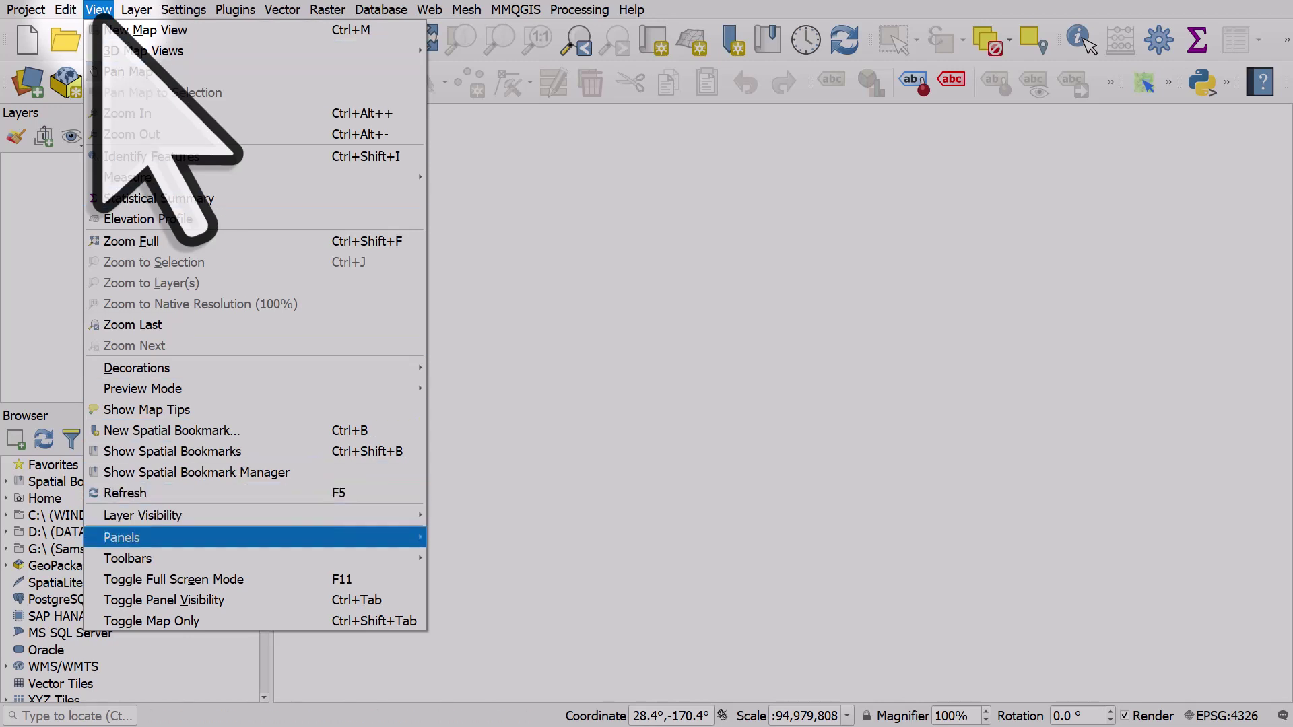
mouse_move(235, 537)
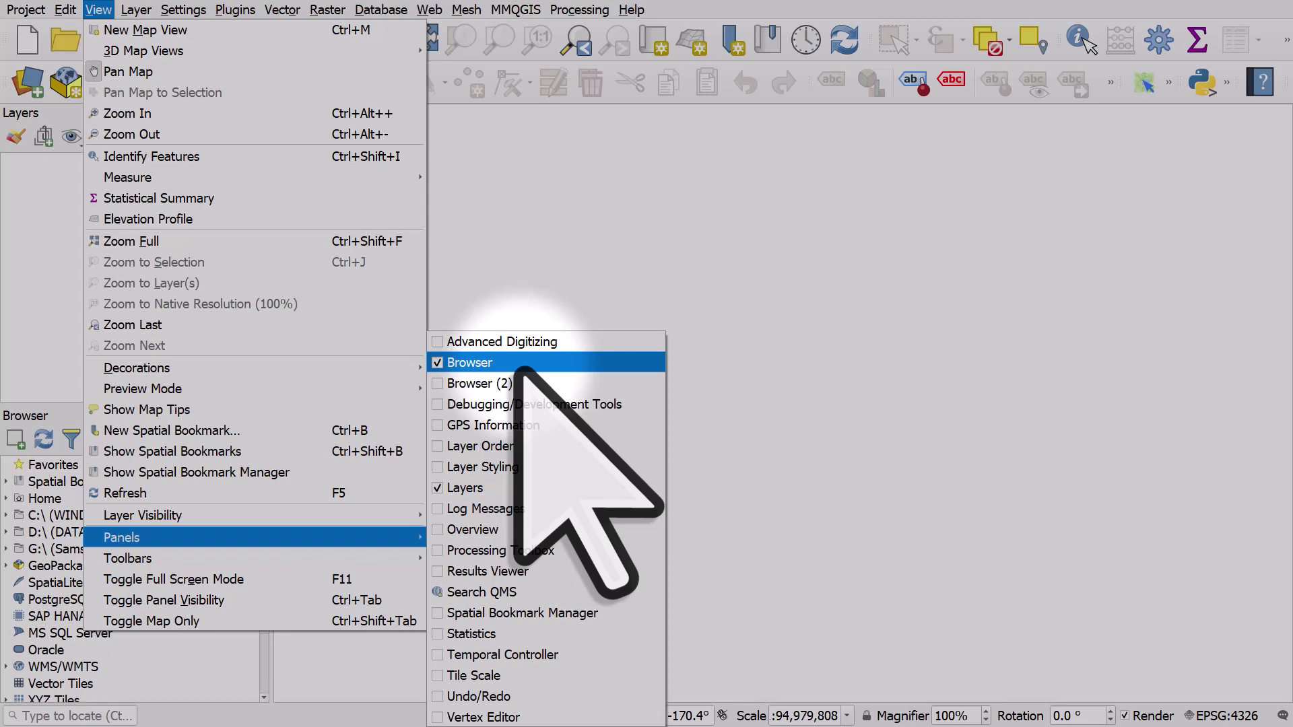
click(76, 417)
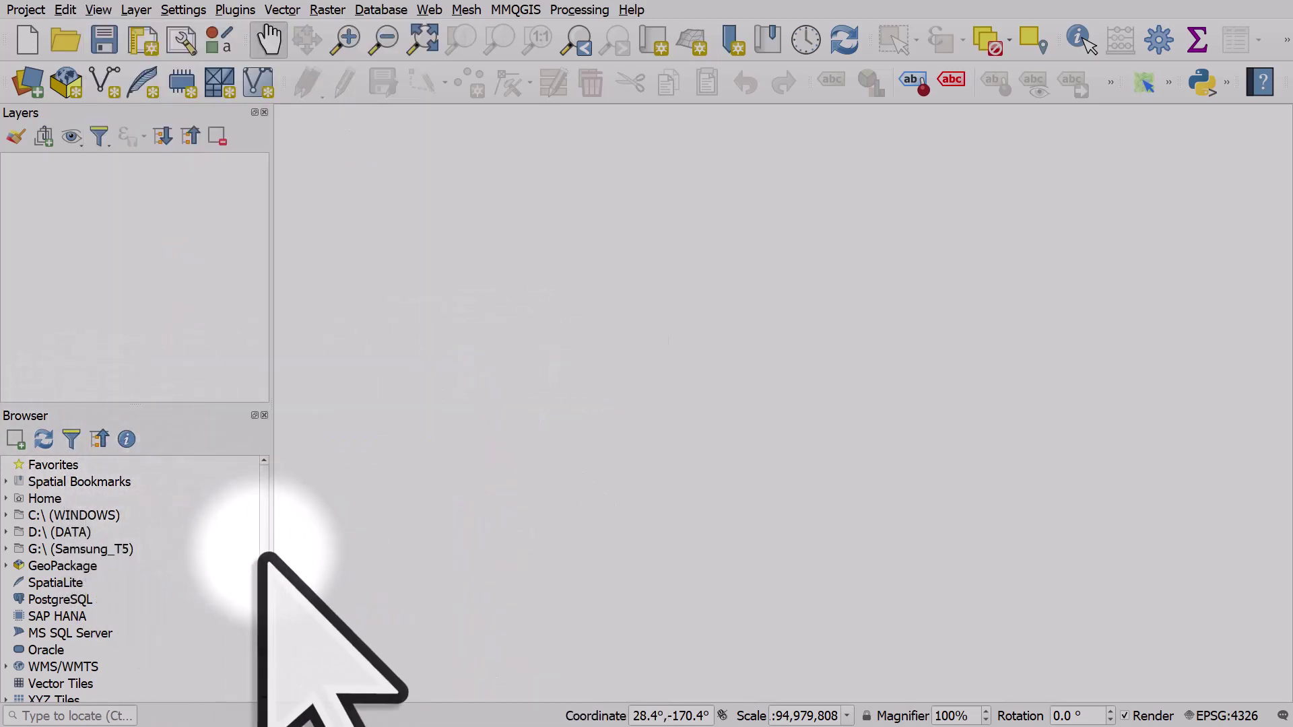
Browse the Vector Tiles, XYZ Tiles and WMS/WMTS data sources in the Browser panel
drag(265, 471, 264, 635)
click(80, 599)
click(40, 617)
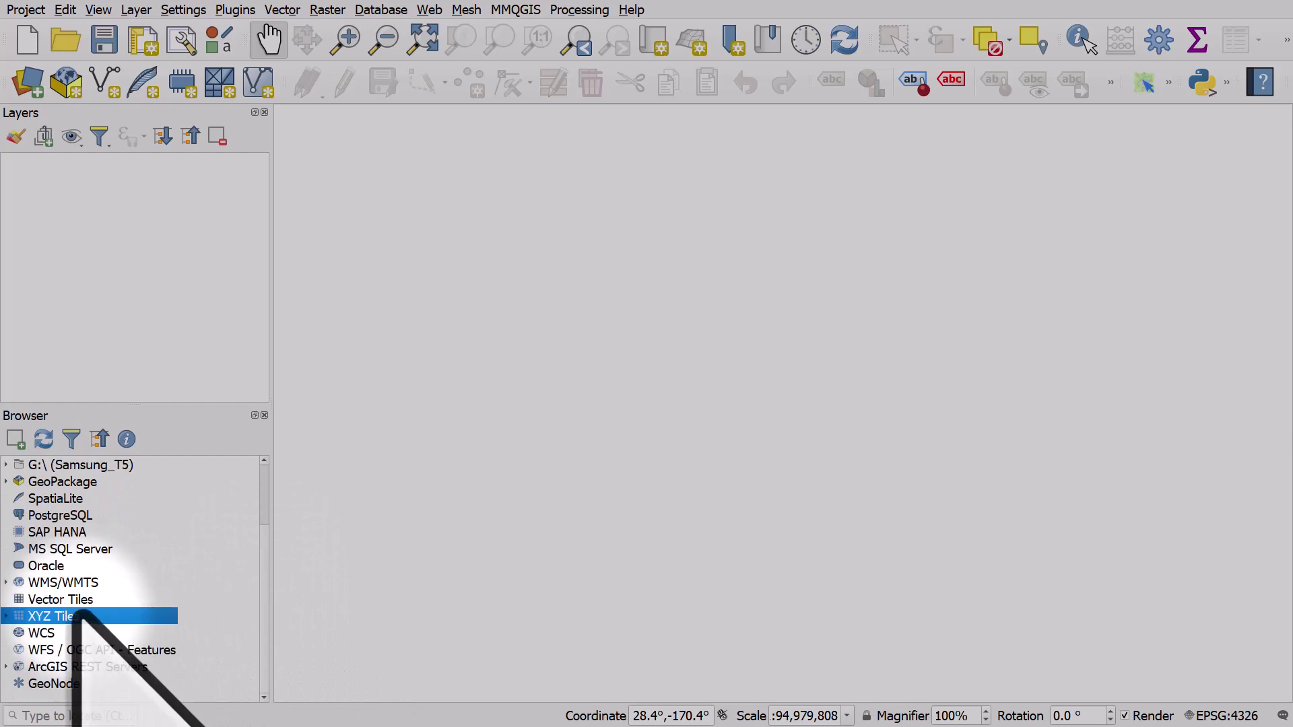
click(68, 583)
scroll(256, 506, up, 2)
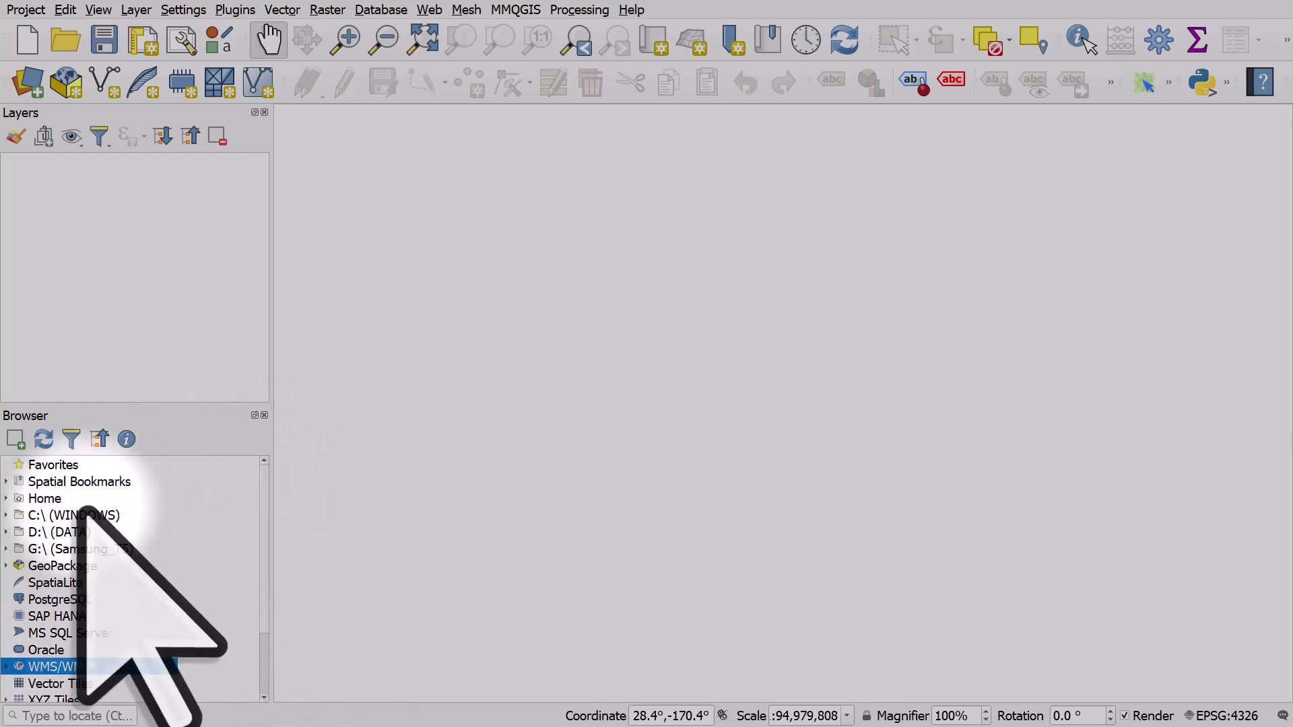
Step through the C:\ (WINDOWS), D:\ (DATA) and G:\ (Samsung_T5) drives
click(59, 516)
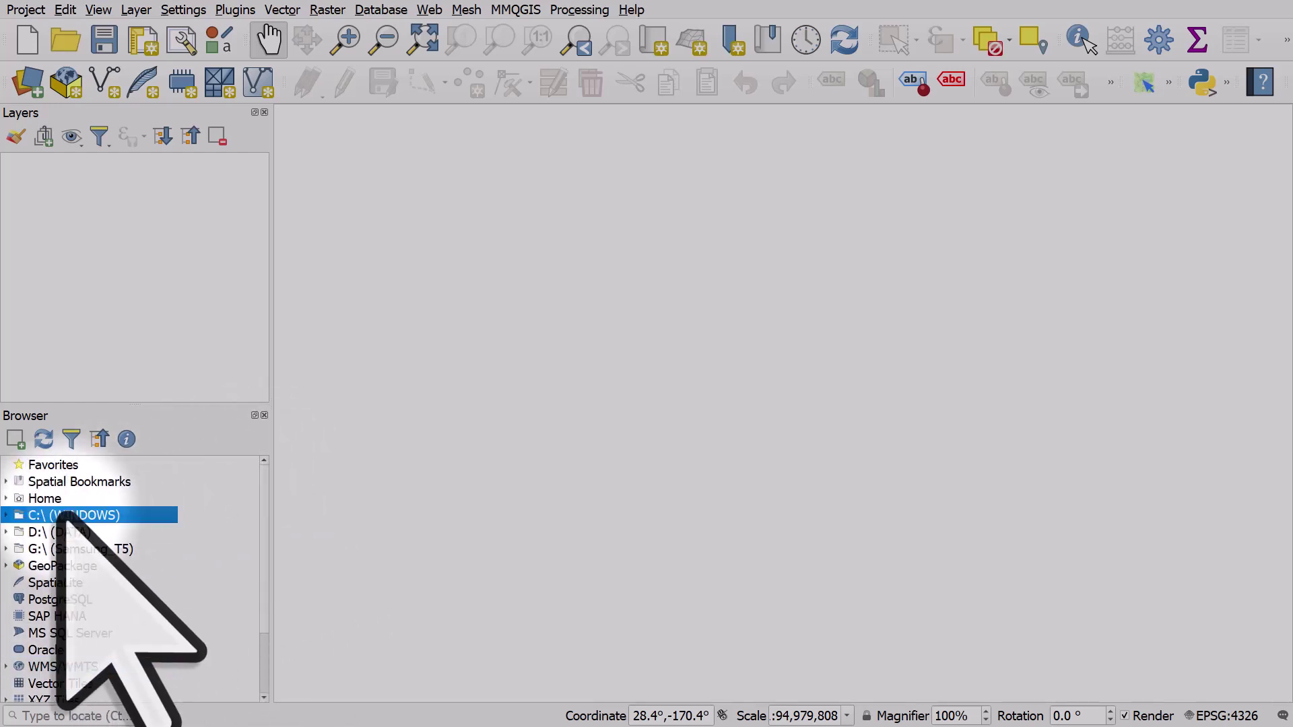
key(Down)
key(Down)
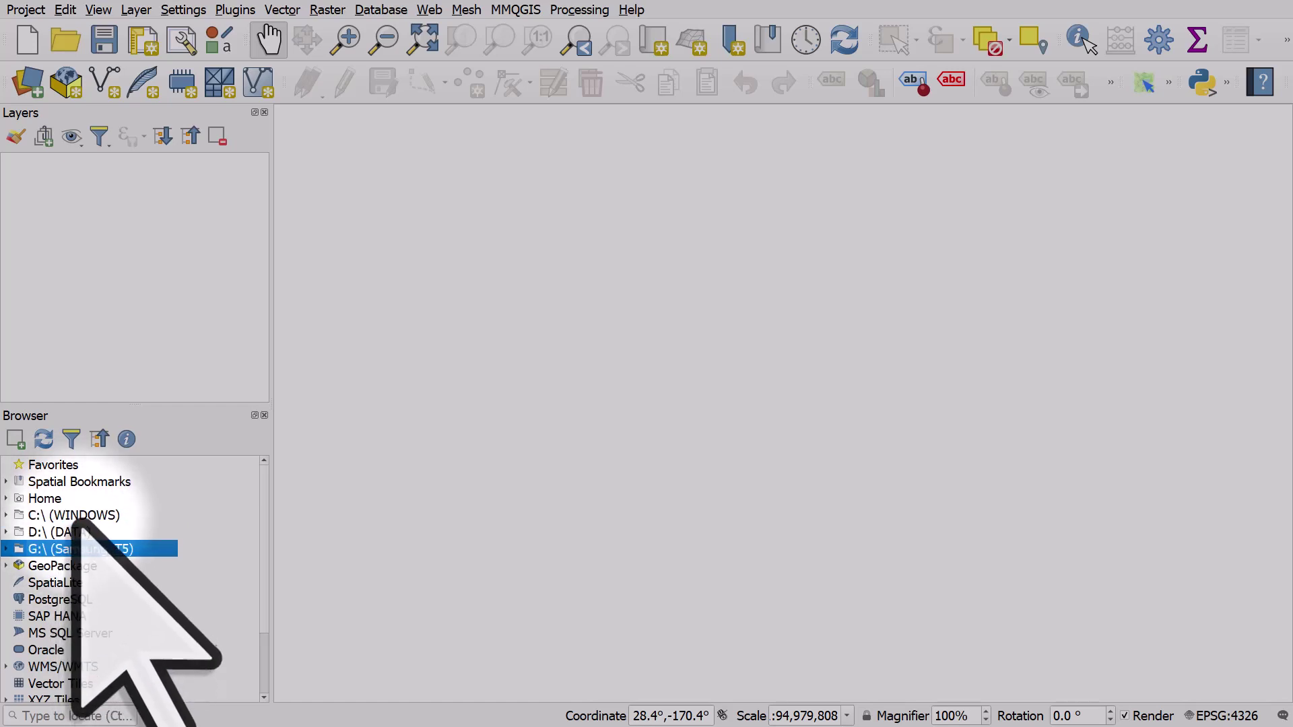
click(72, 516)
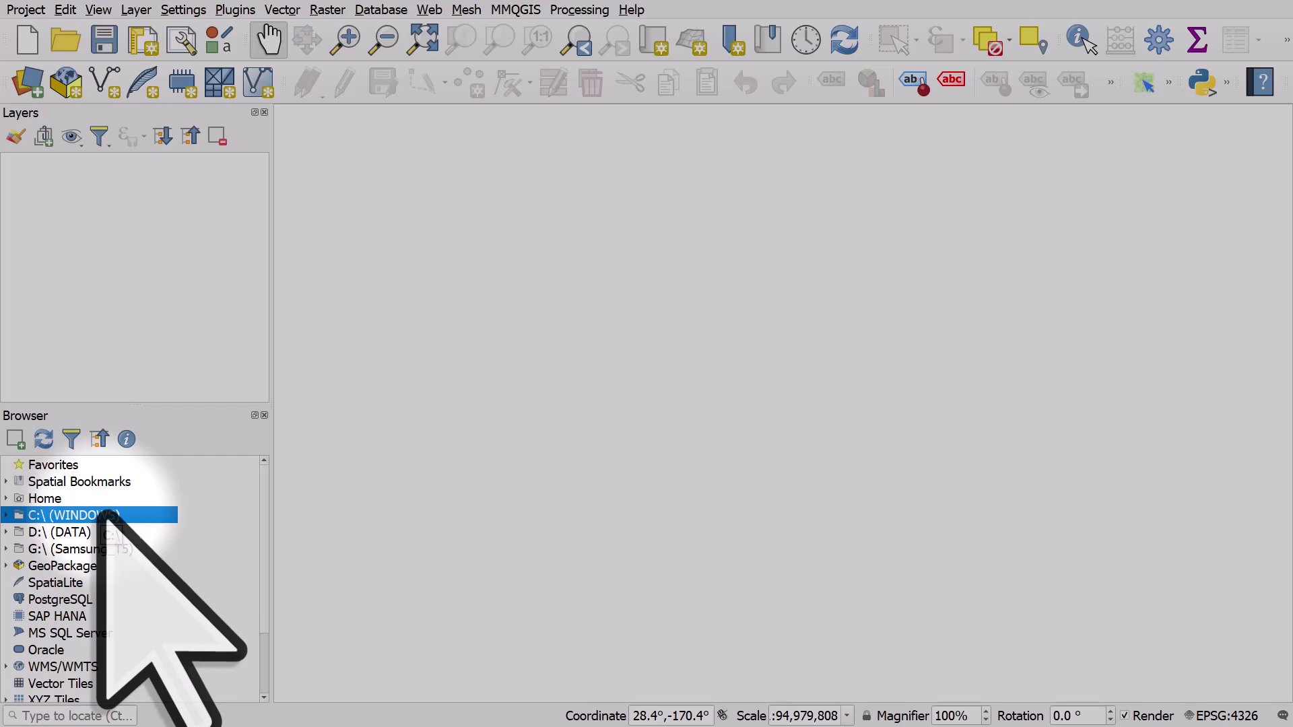
click(89, 532)
click(86, 550)
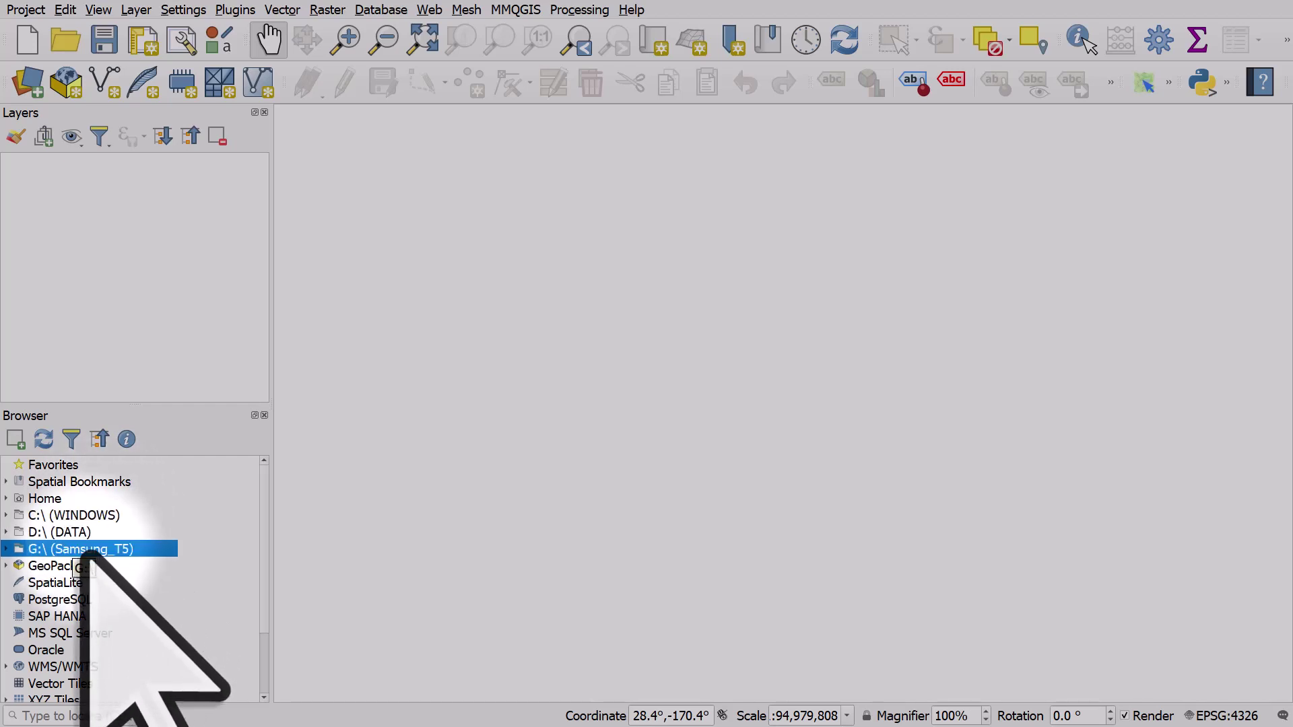
Expand D:\ (DATA) and Basildon_boundary.gpkg to reveal the LAD21NM_Basildon layer
click(6, 532)
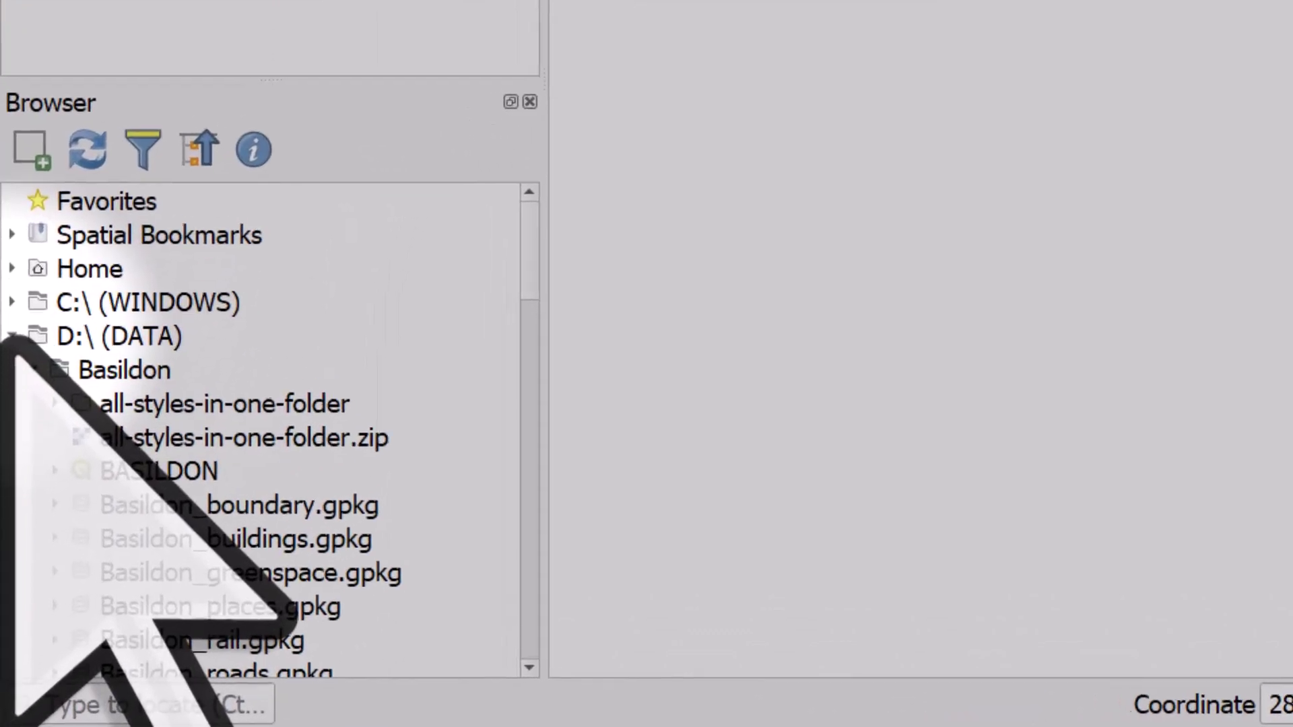
click(160, 369)
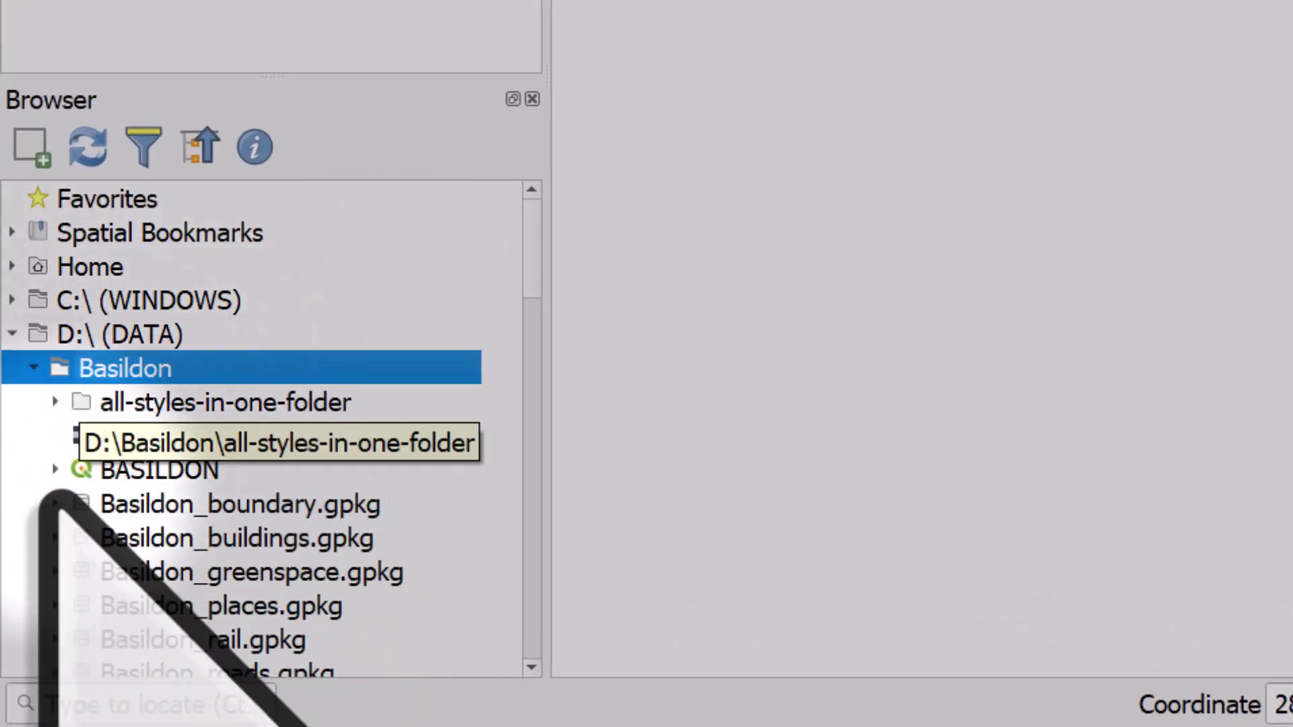
click(134, 511)
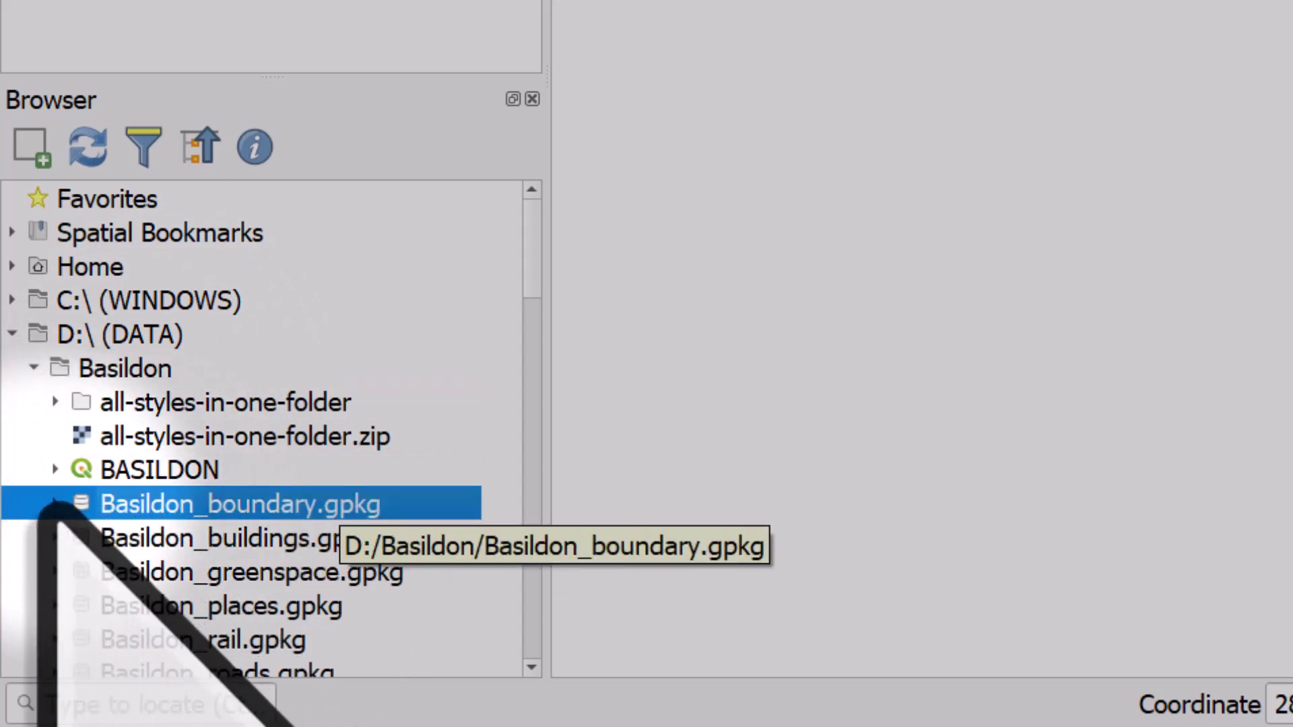
click(54, 507)
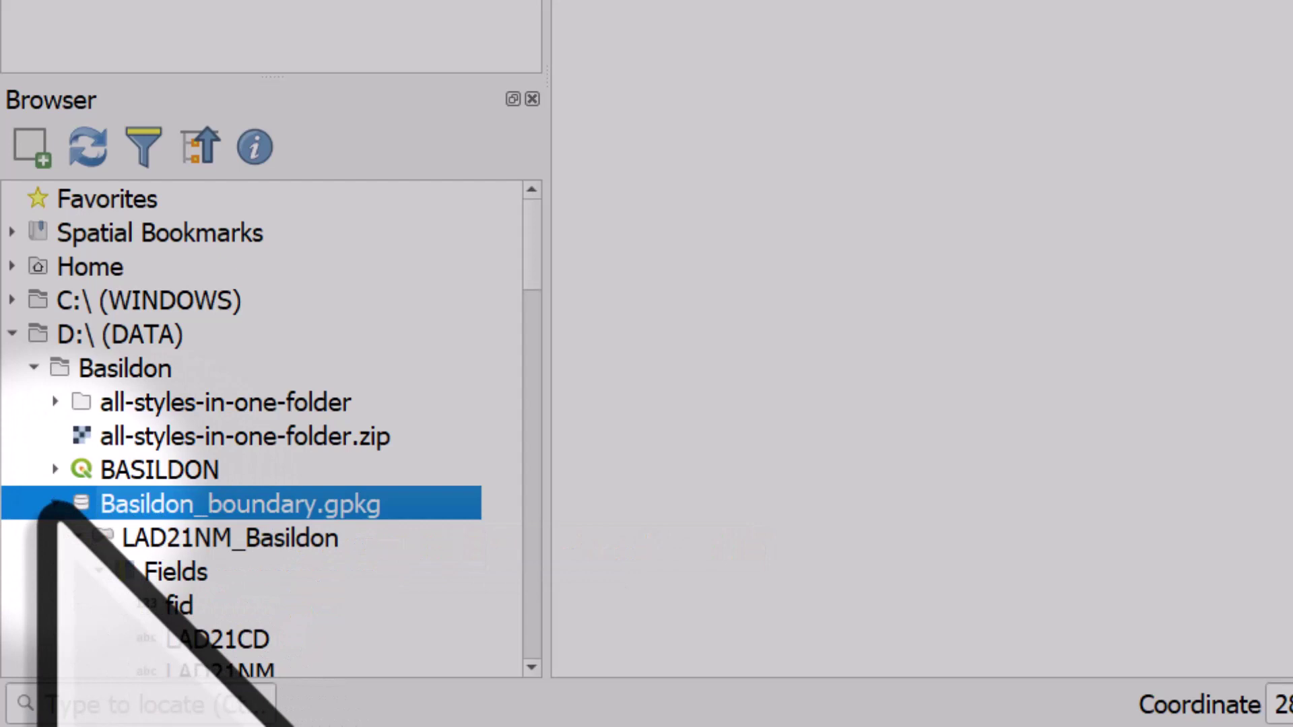
click(101, 535)
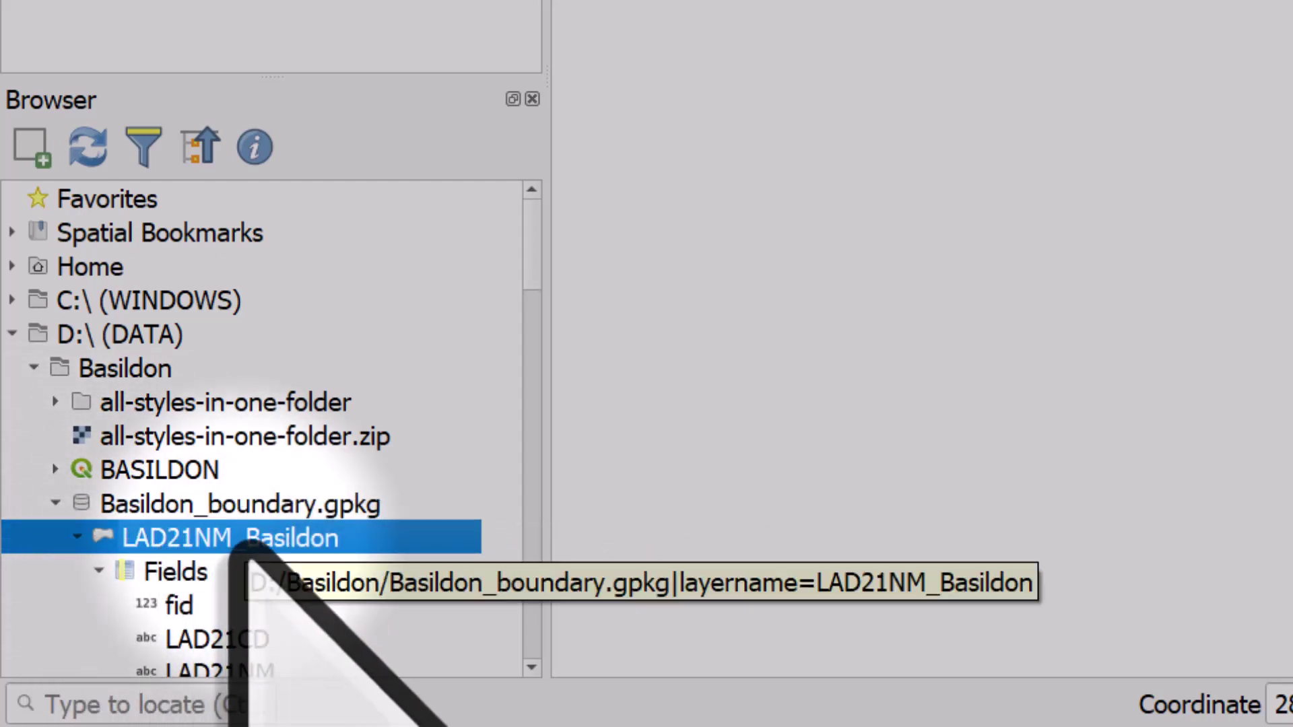
Open Layer Properties for the LAD21NM_Basildon layer
right_click(238, 549)
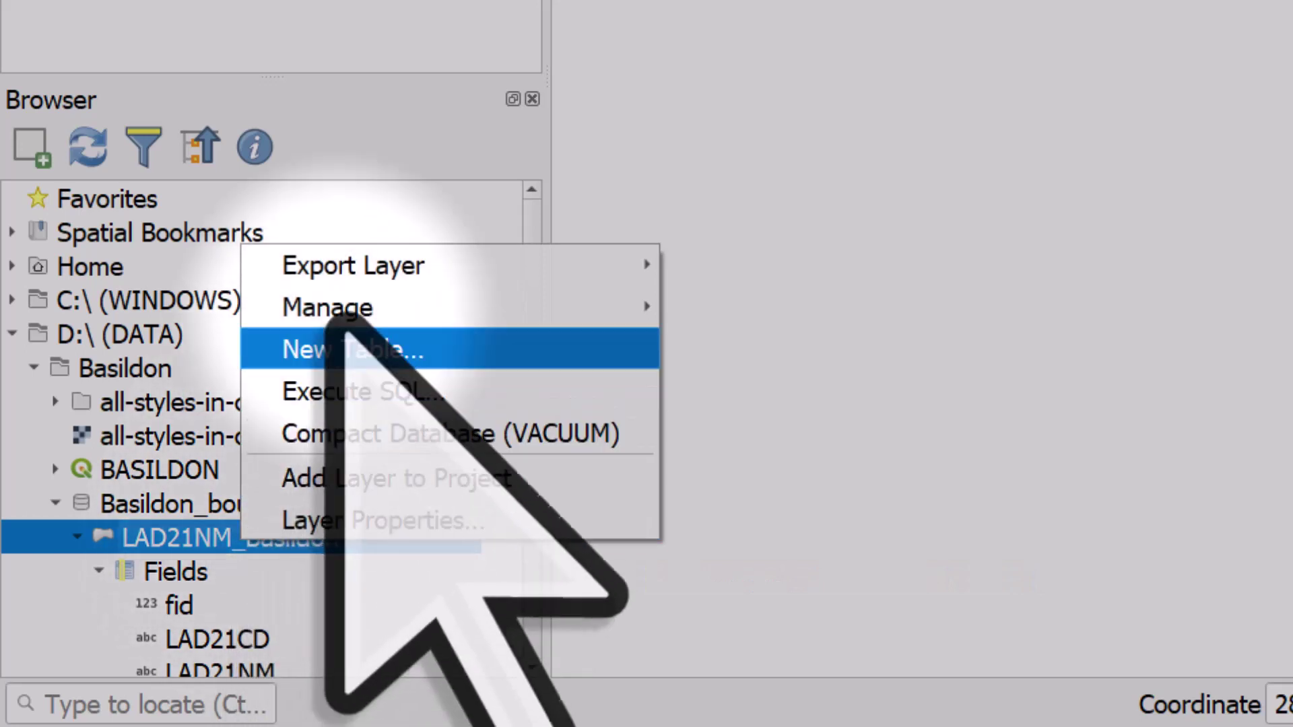
mouse_move(331, 316)
key(Up)
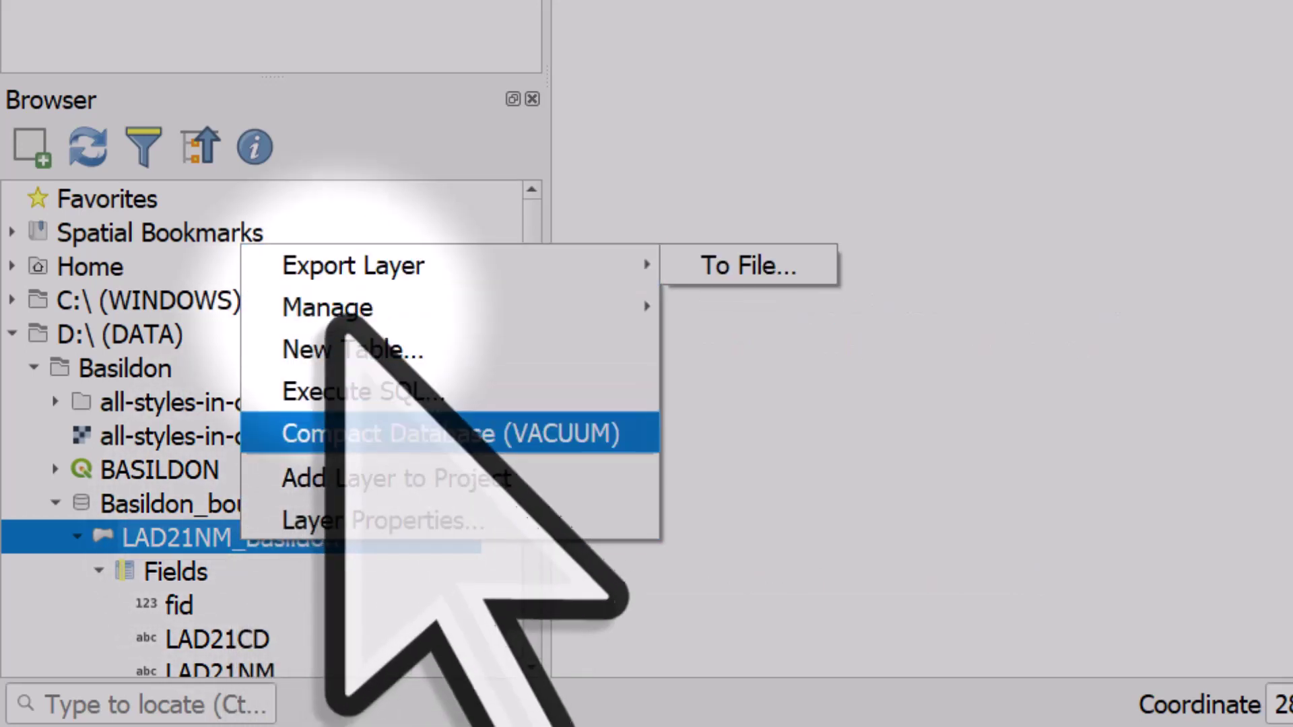
click(363, 523)
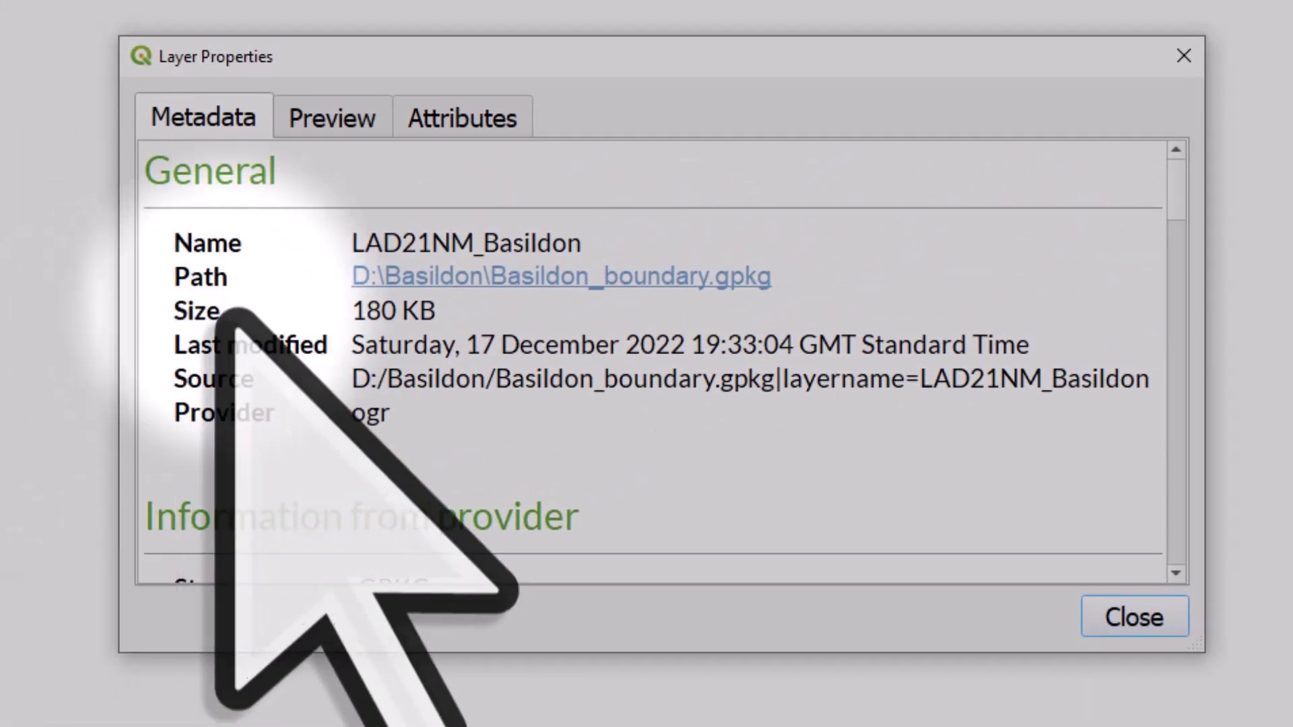
Preview the Basildon boundary on the map, then view its one-row attribute table (E07000066, Basildon)
click(332, 118)
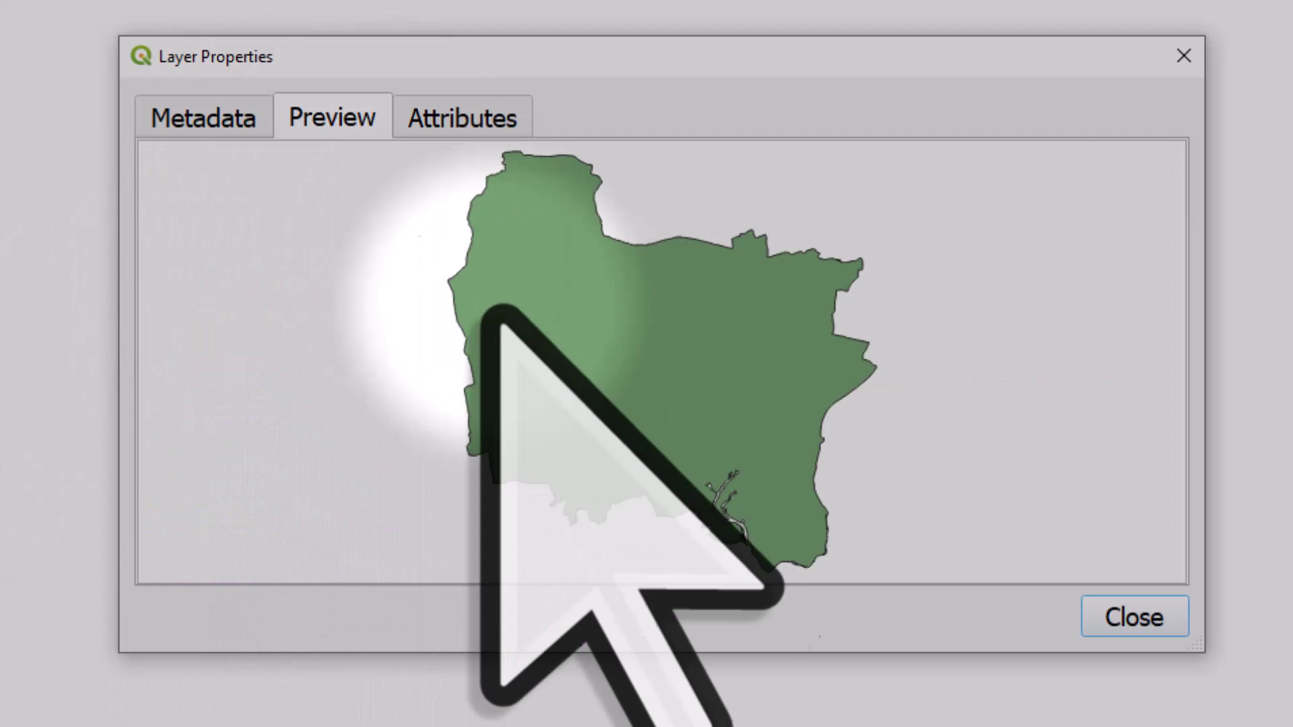
scroll(613, 431, up, 3)
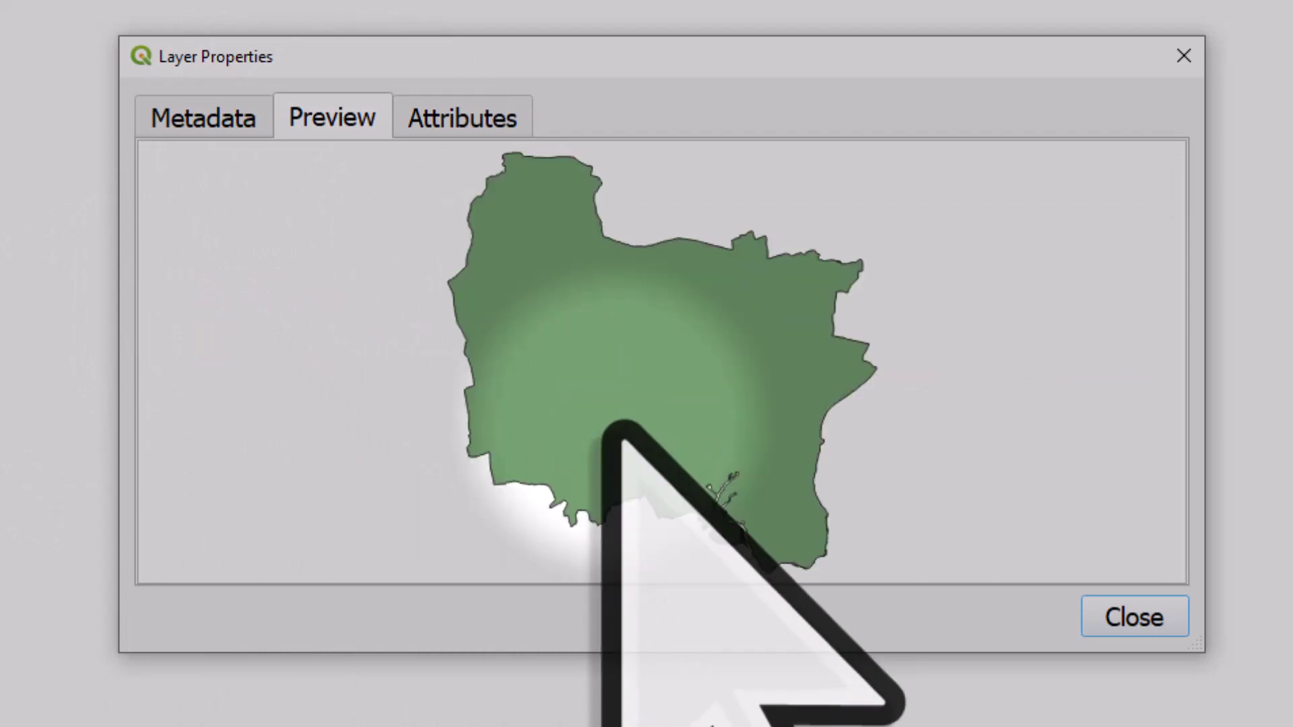
scroll(613, 431, down, 3)
click(502, 128)
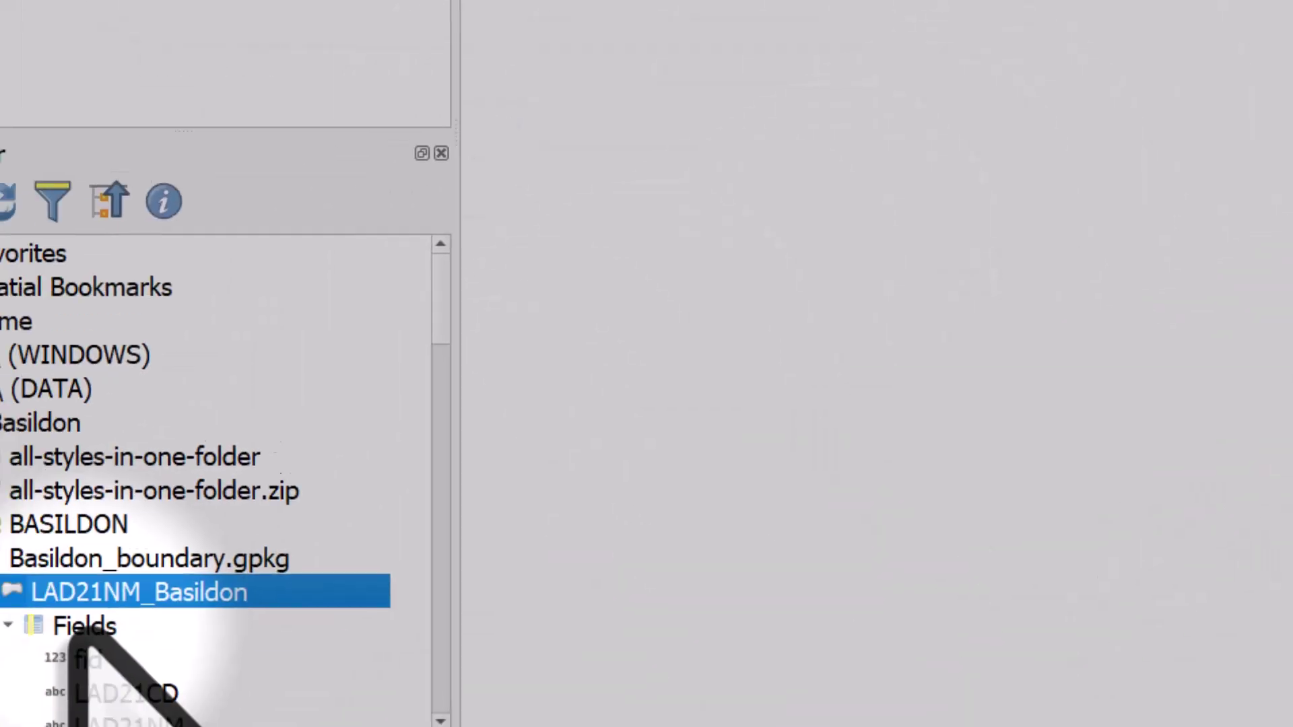
Collapse the Fields list, the LAD21NM_Basildon layer and Basildon_boundary.gpkg
click(74, 630)
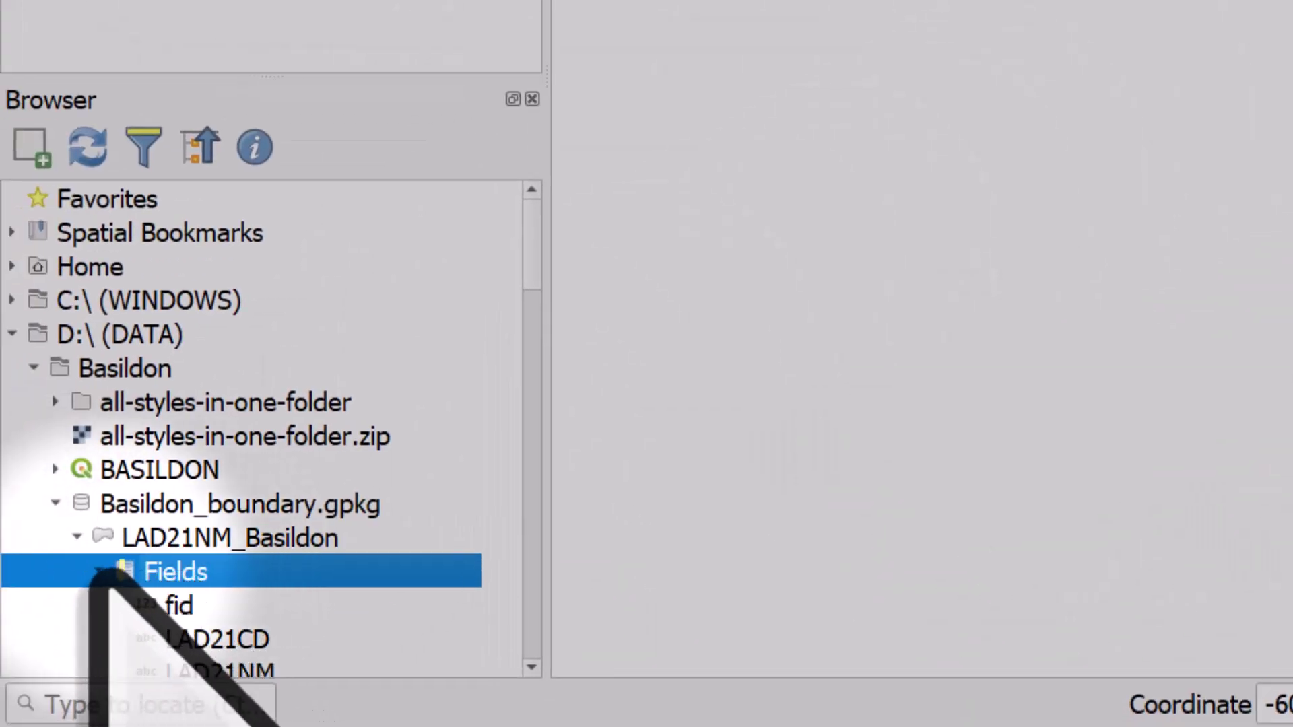
click(99, 572)
click(77, 538)
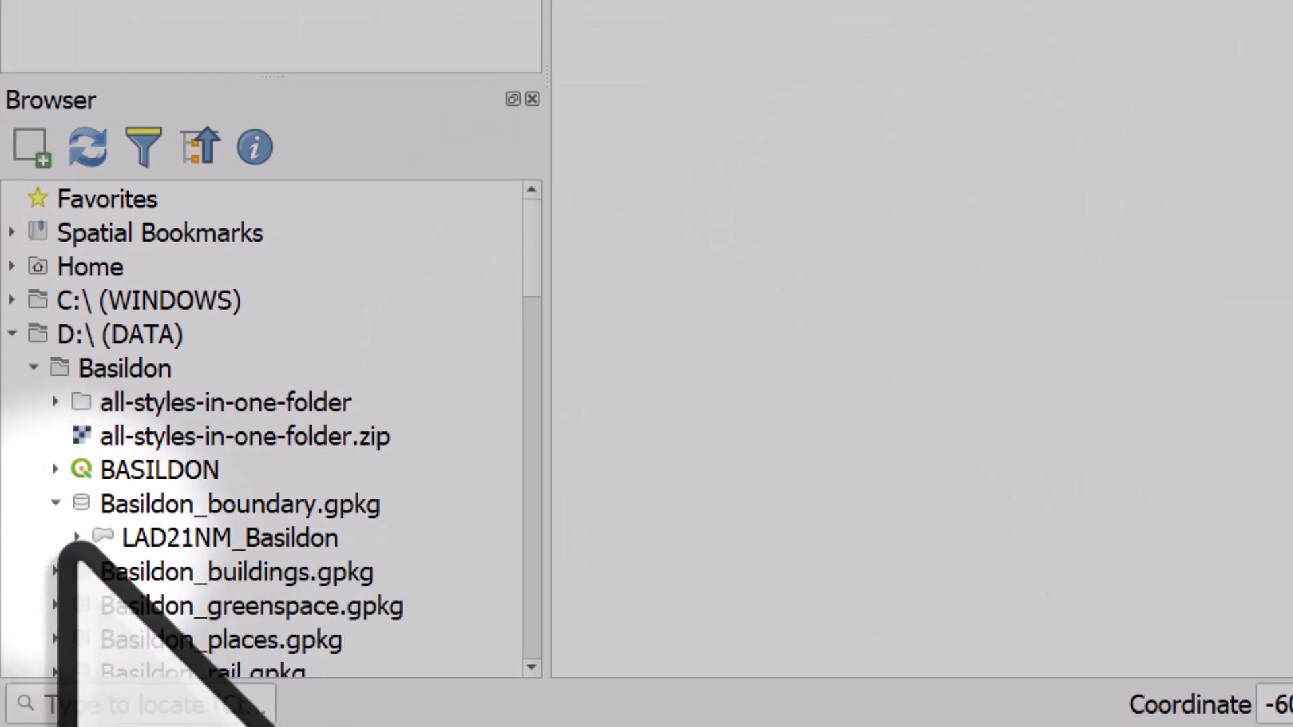
click(56, 503)
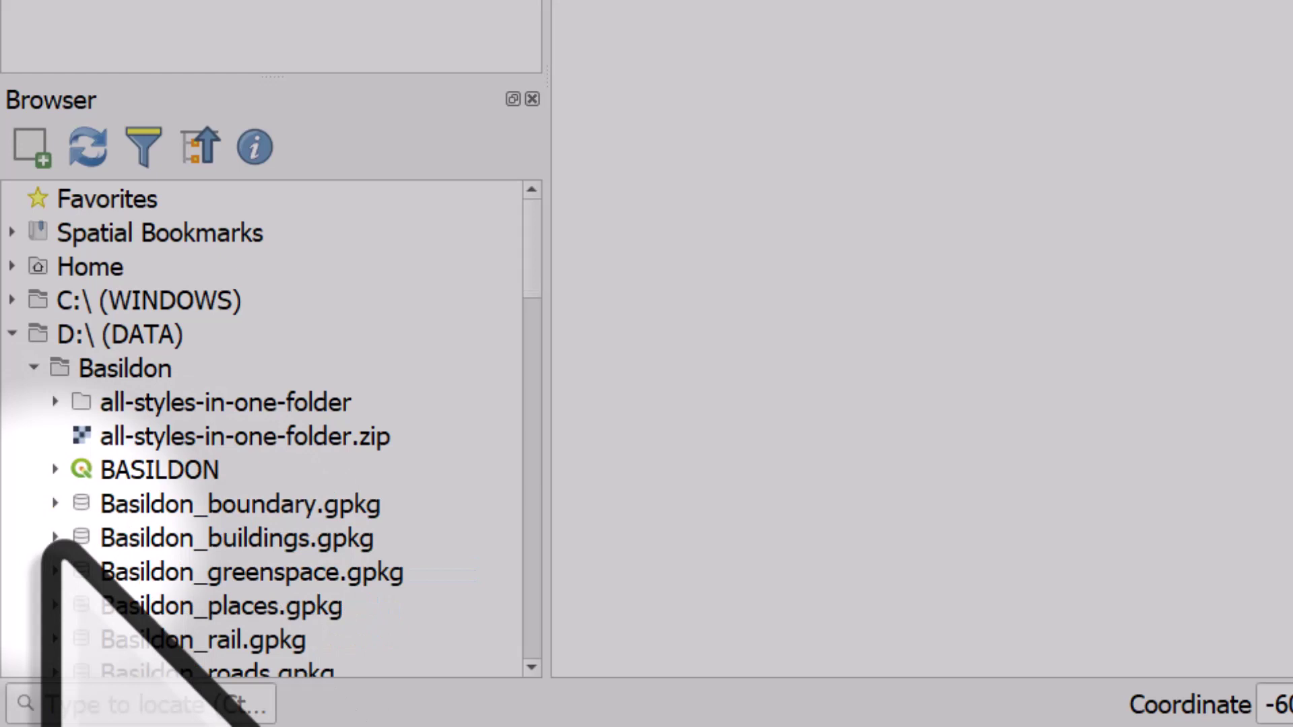
Expand Basildon_buildings.gpkg and bring up the LAD22NM_Basildon layer's context menu
click(53, 539)
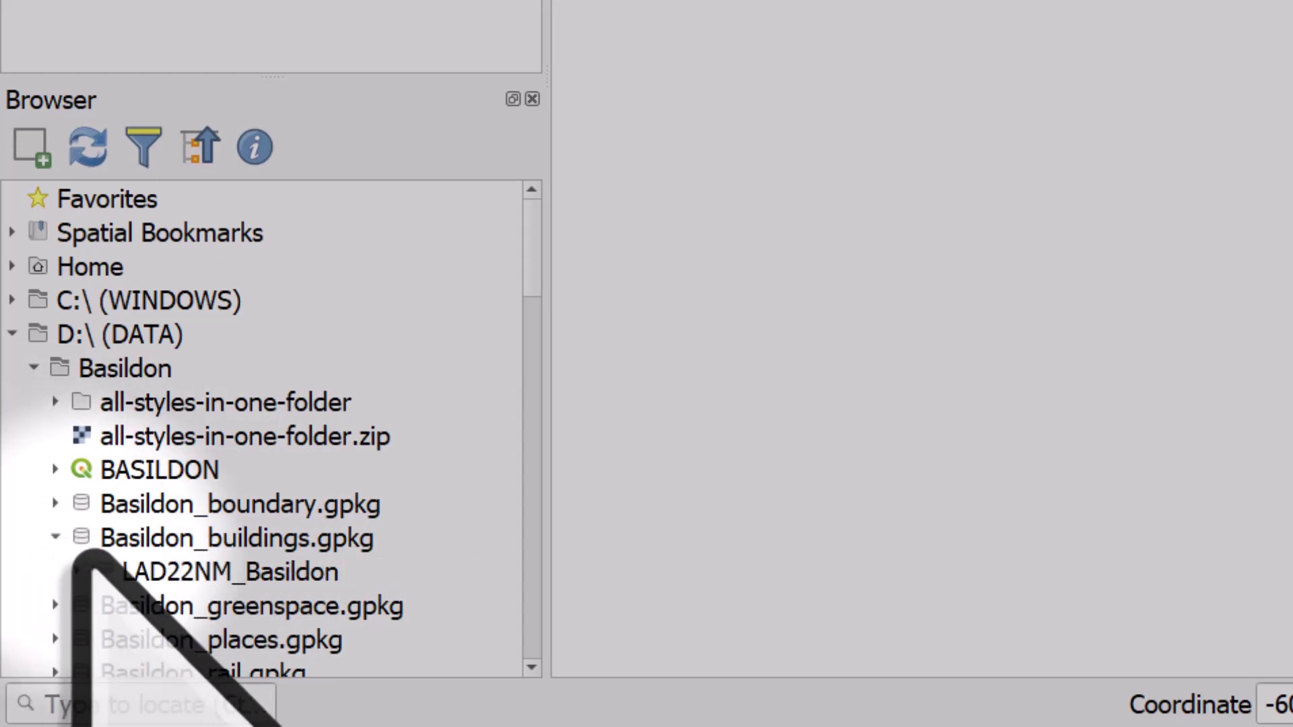
click(165, 578)
right_click(165, 576)
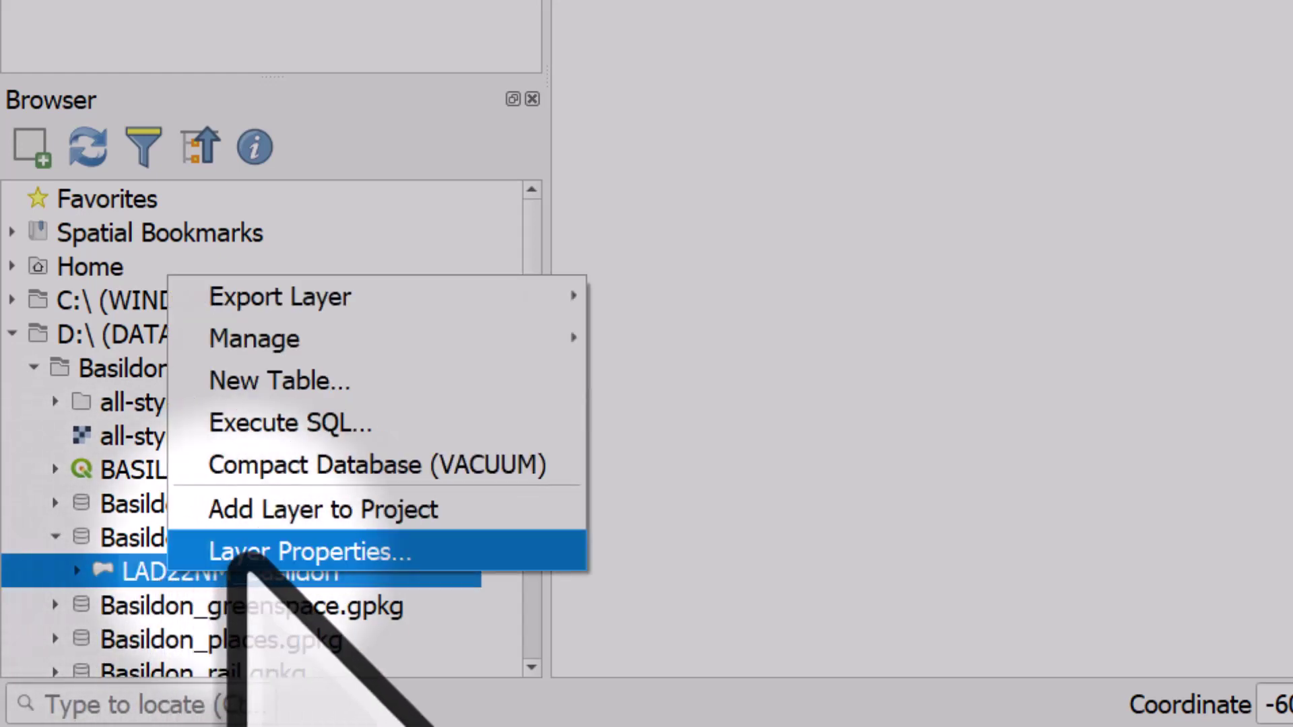
Open LAD22NM_Basildon's properties and zoom around its buildings map preview
click(233, 554)
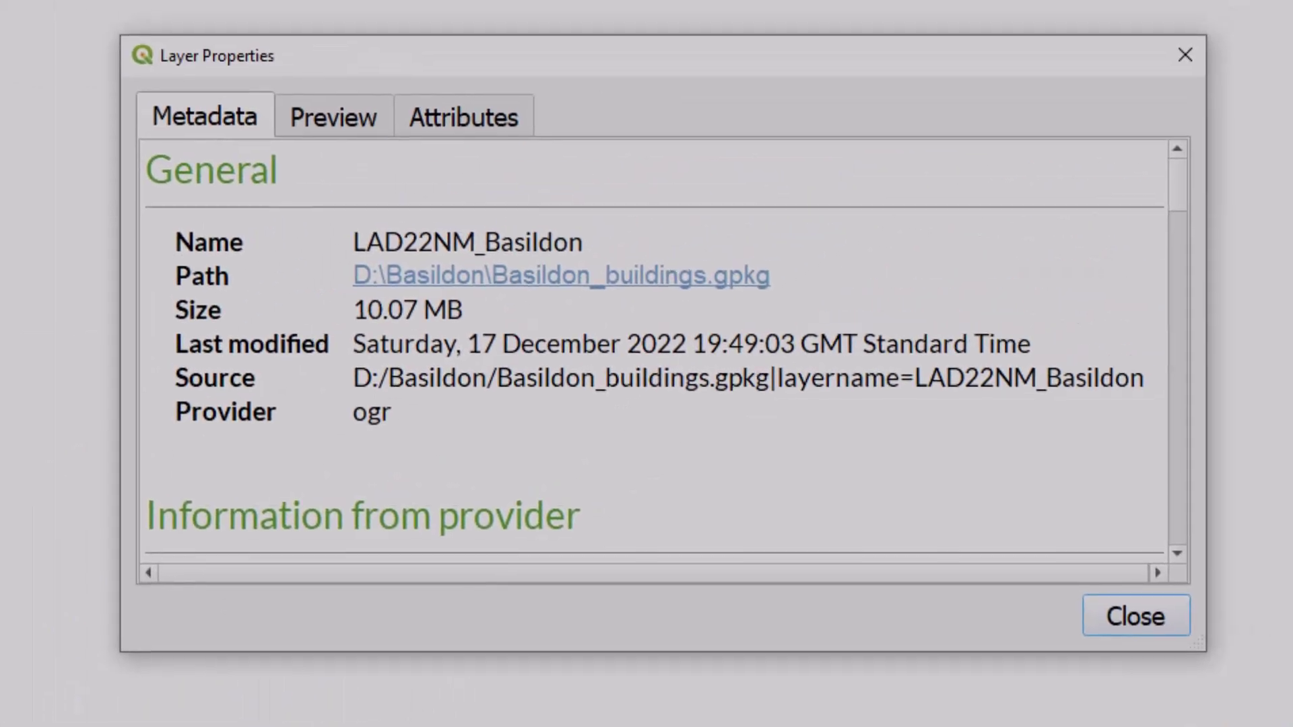
click(332, 121)
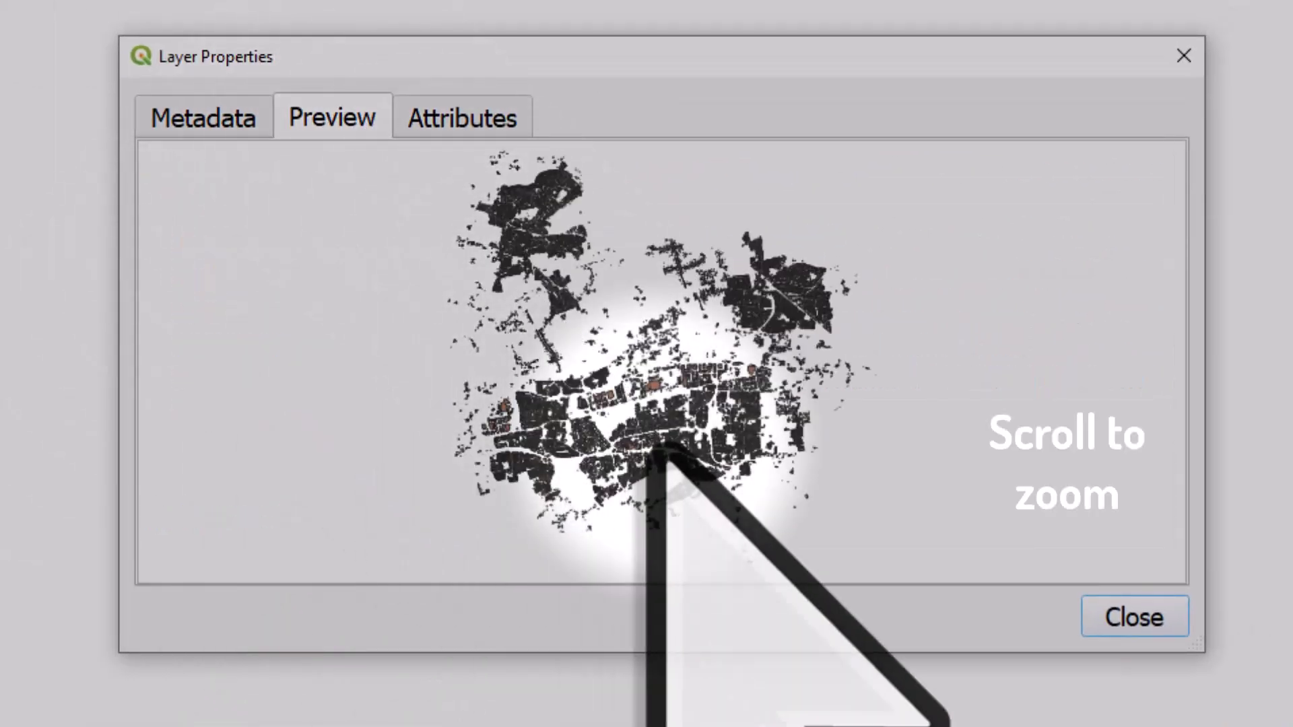
scroll(663, 448, up, 3)
scroll(657, 448, up, 5)
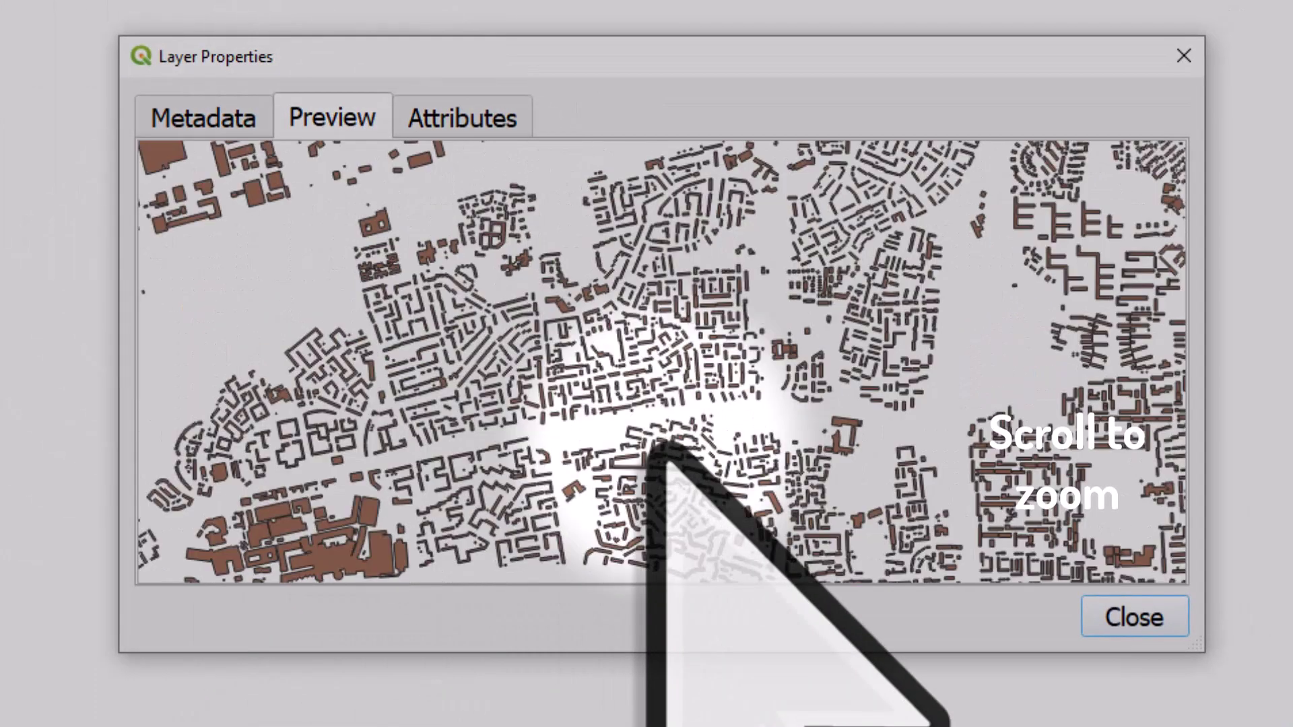
scroll(657, 448, down, 6)
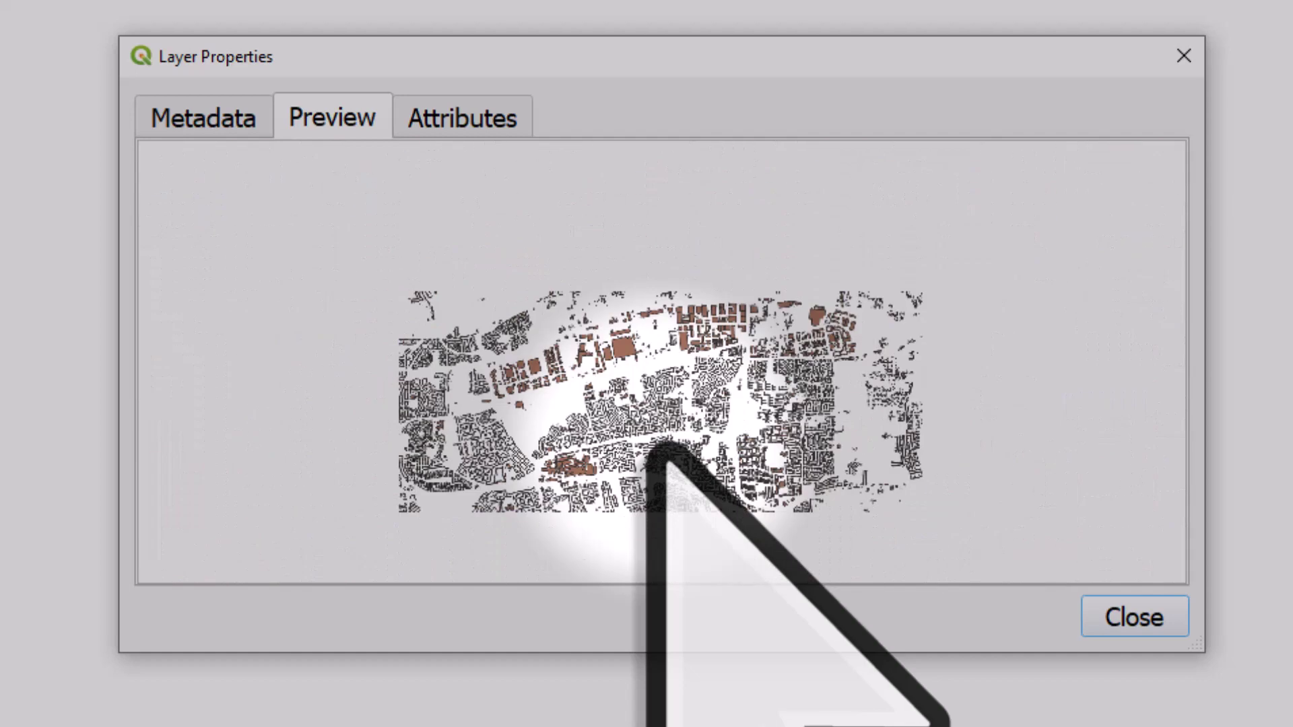
scroll(664, 447, up, 2)
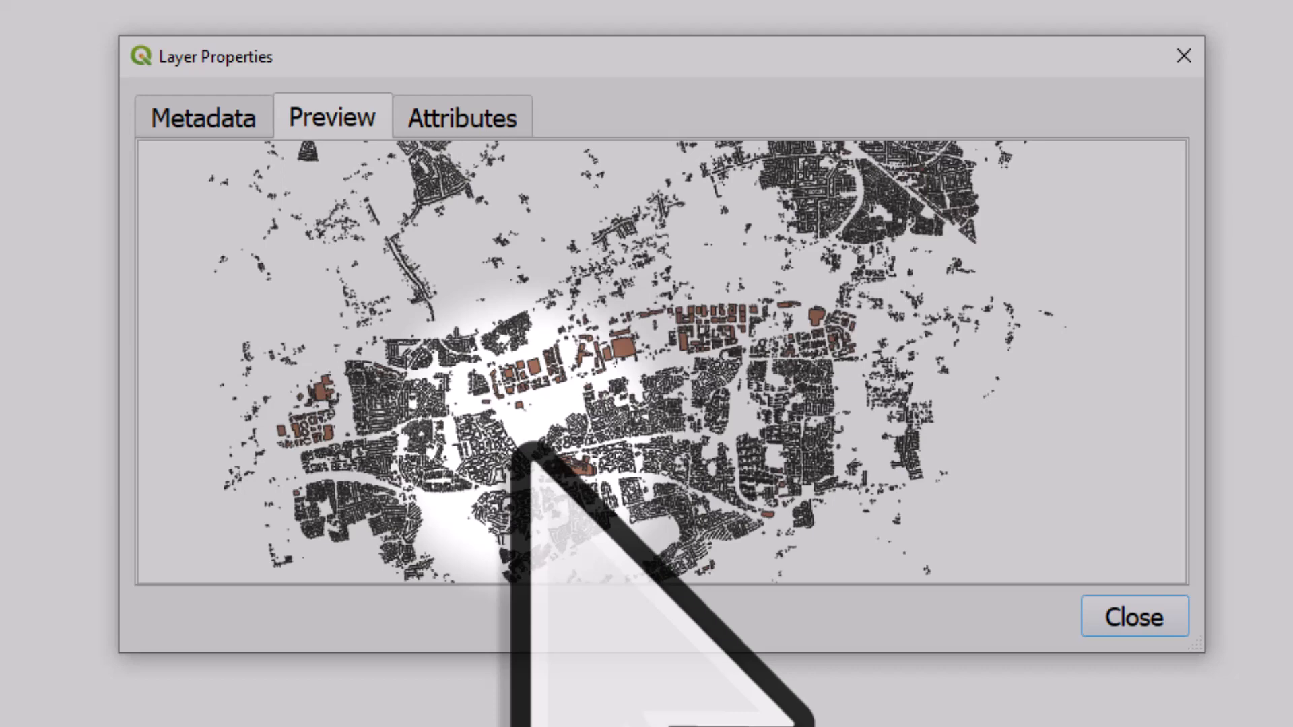
Check the attribute table, then find the 34,221 feature count in the Metadata
click(504, 132)
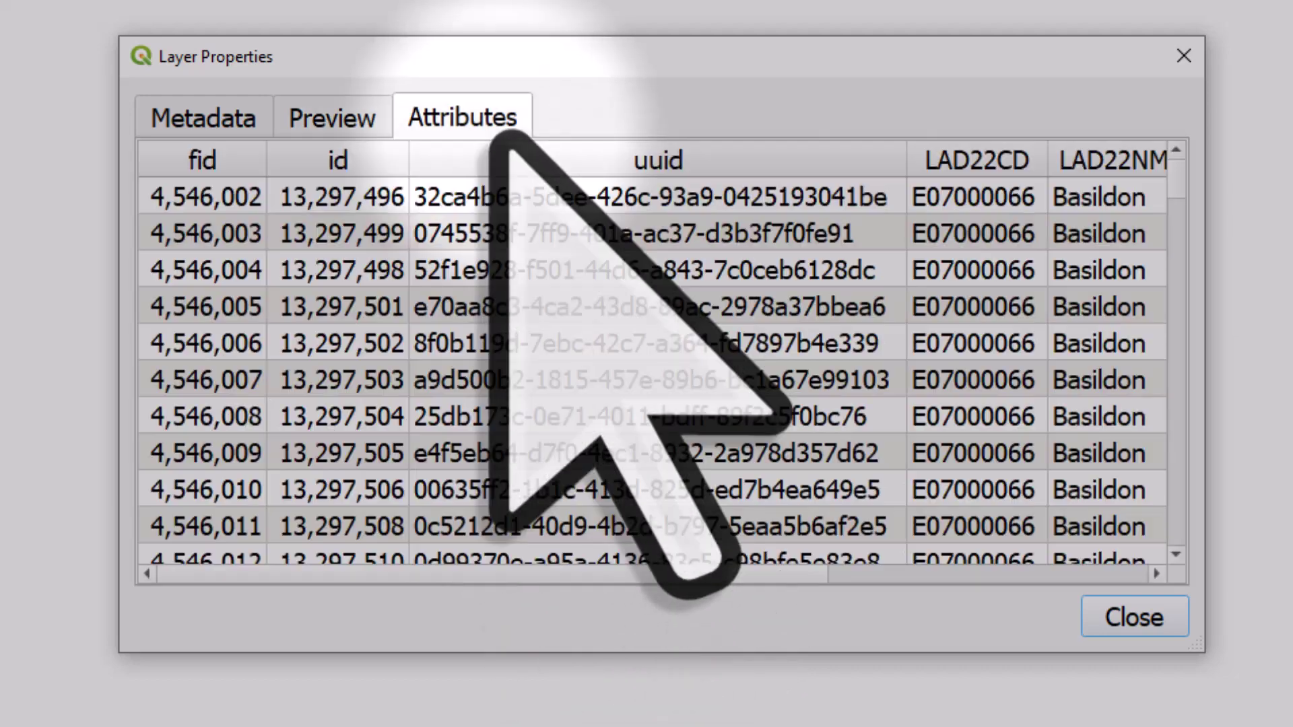
click(227, 125)
scroll(697, 334, down, 1)
scroll(697, 333, down, 3)
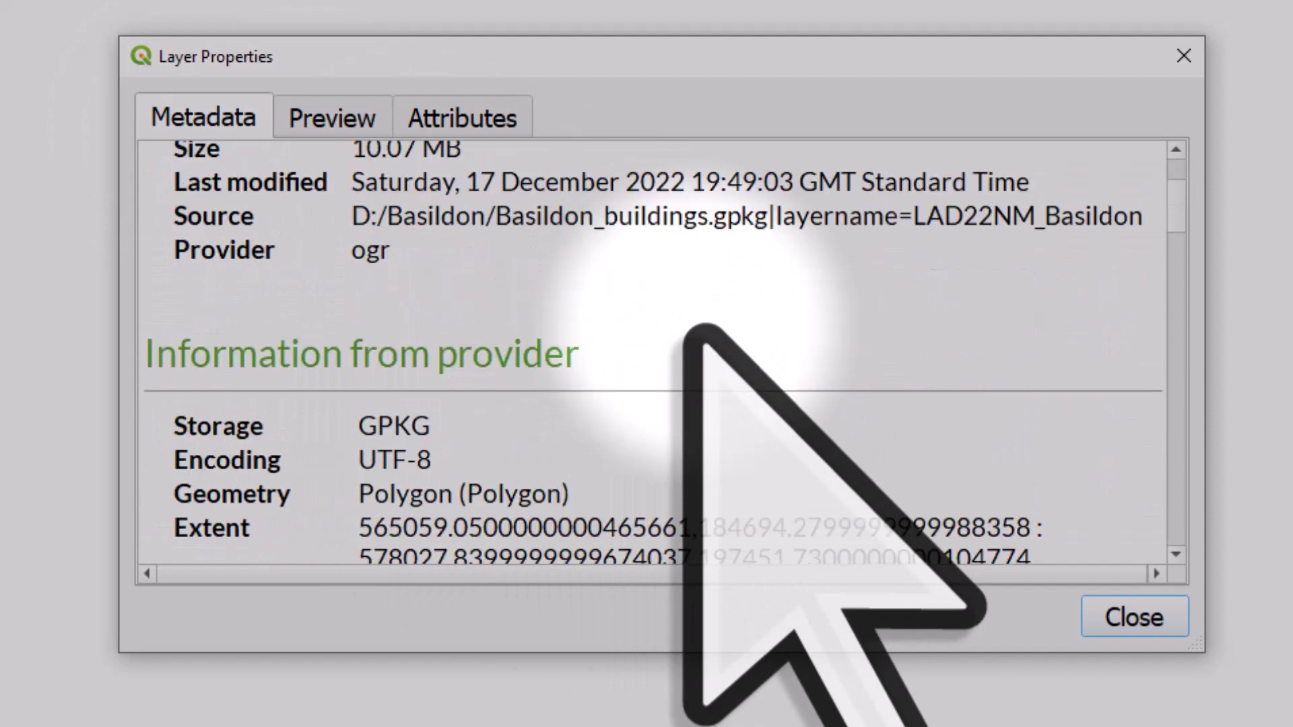
drag(438, 431, 359, 433)
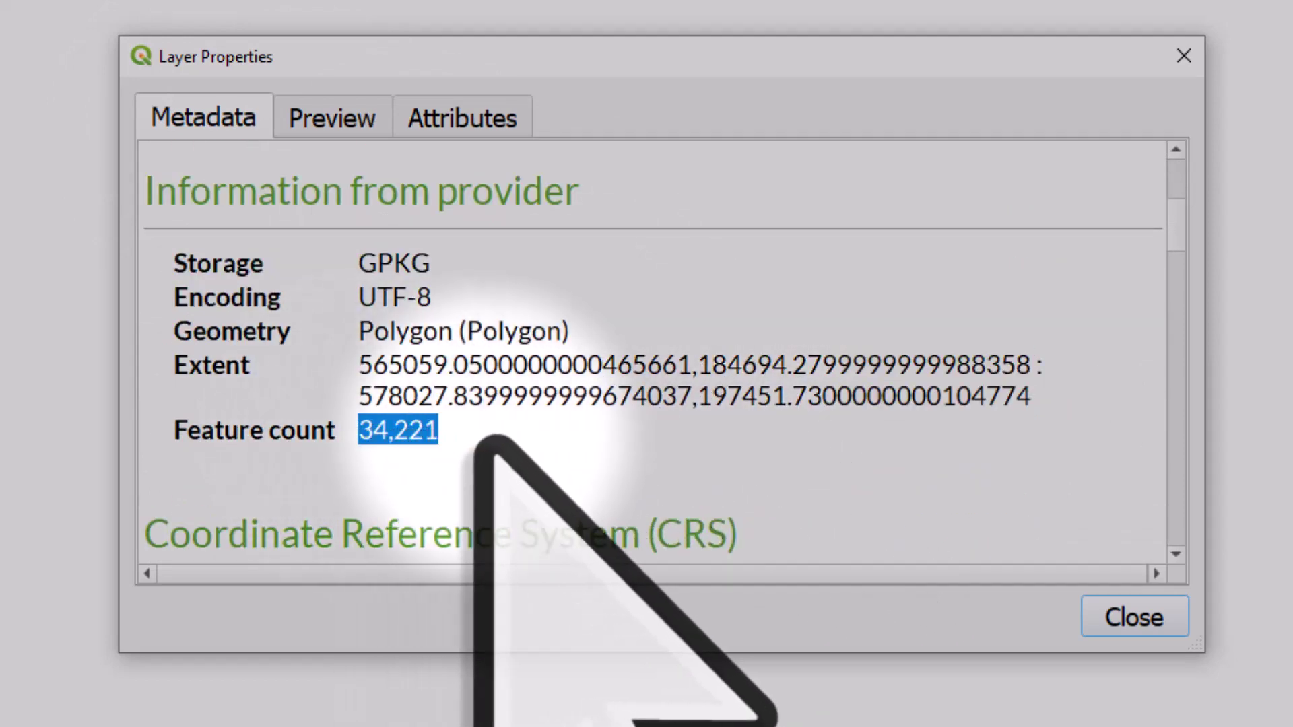
click(488, 443)
scroll(495, 441, down, 3)
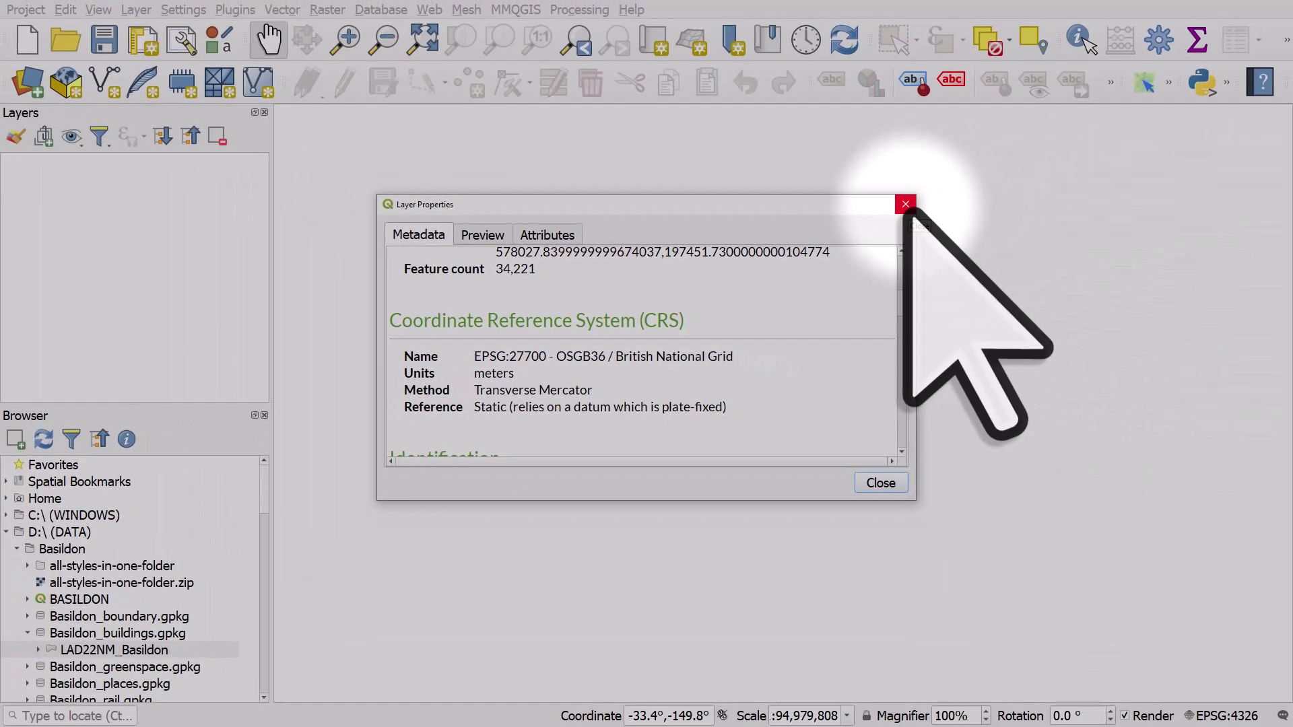
Close the properties and expand the Built-up_Areas shapefile's Fields, objectid through st_lengths
click(906, 204)
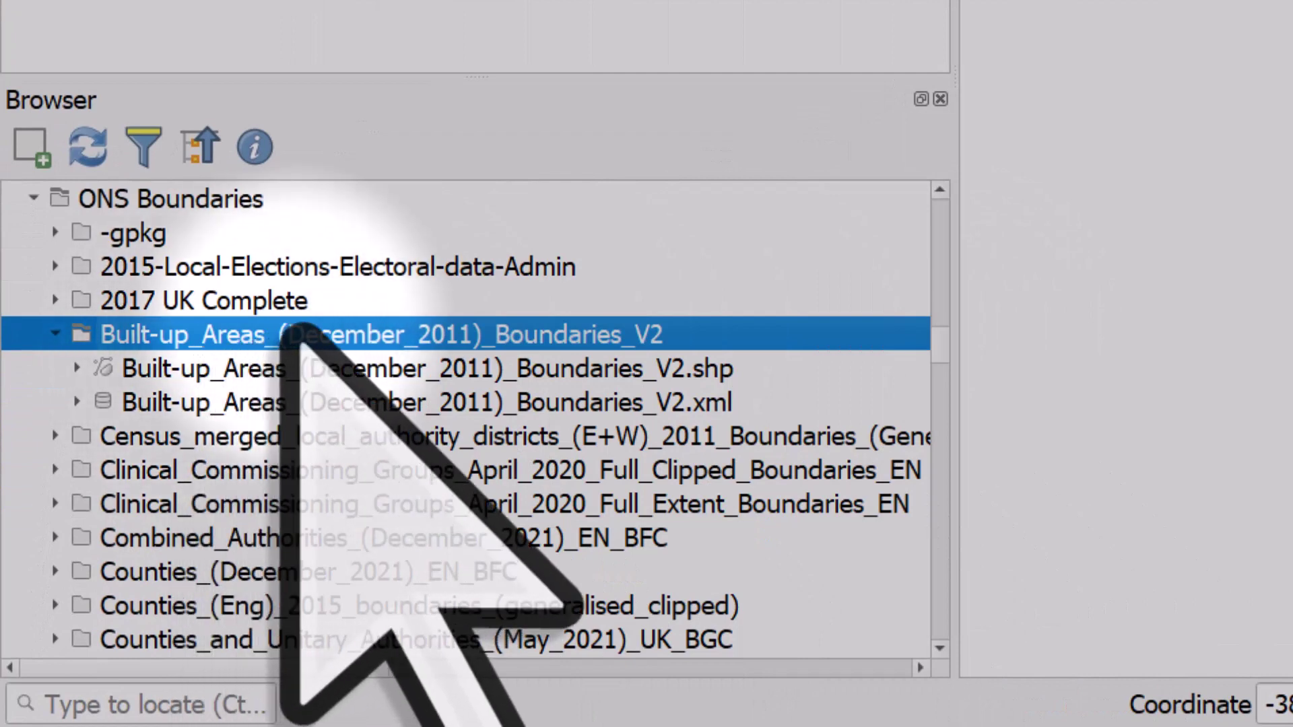
click(176, 368)
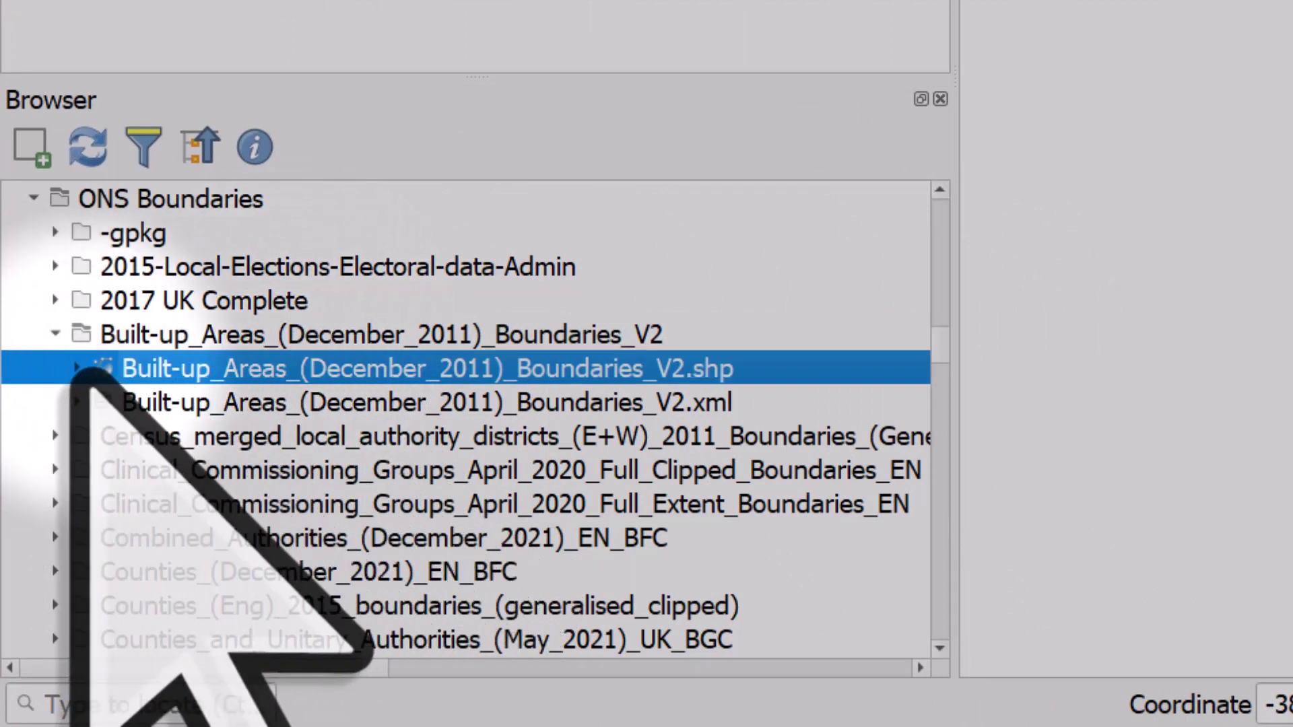
click(78, 369)
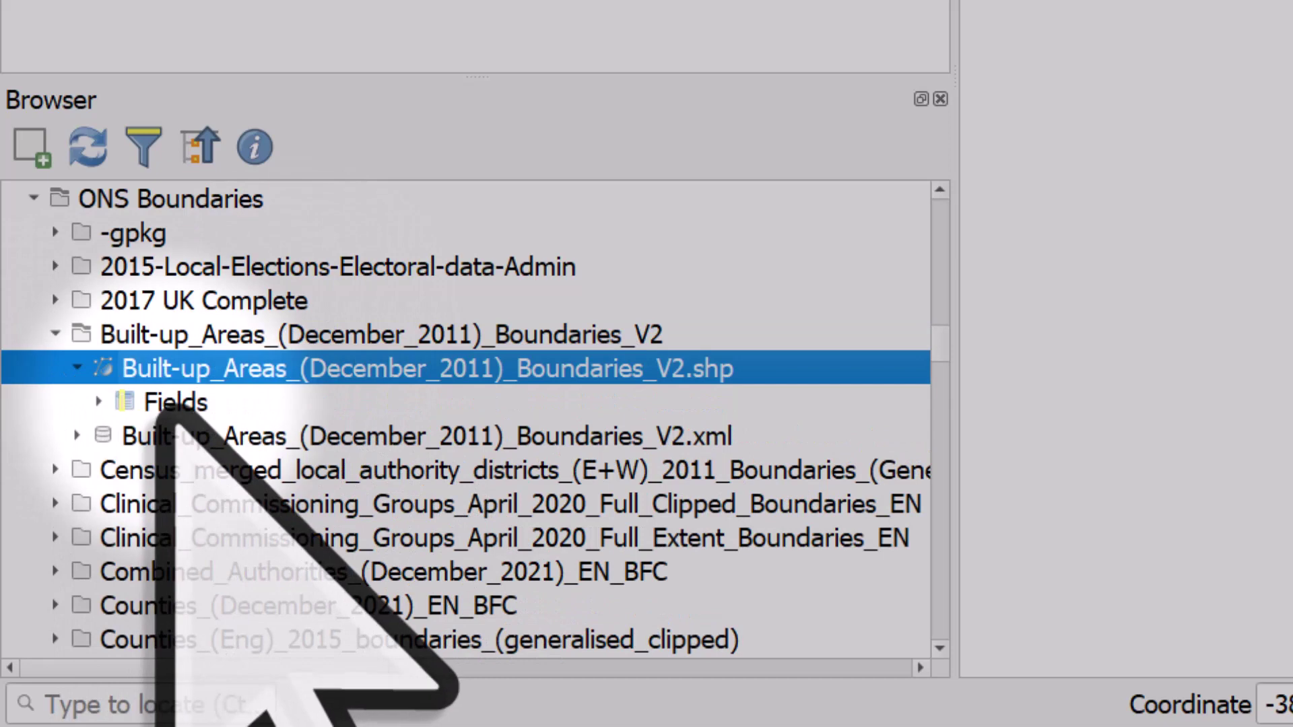
click(162, 404)
click(98, 402)
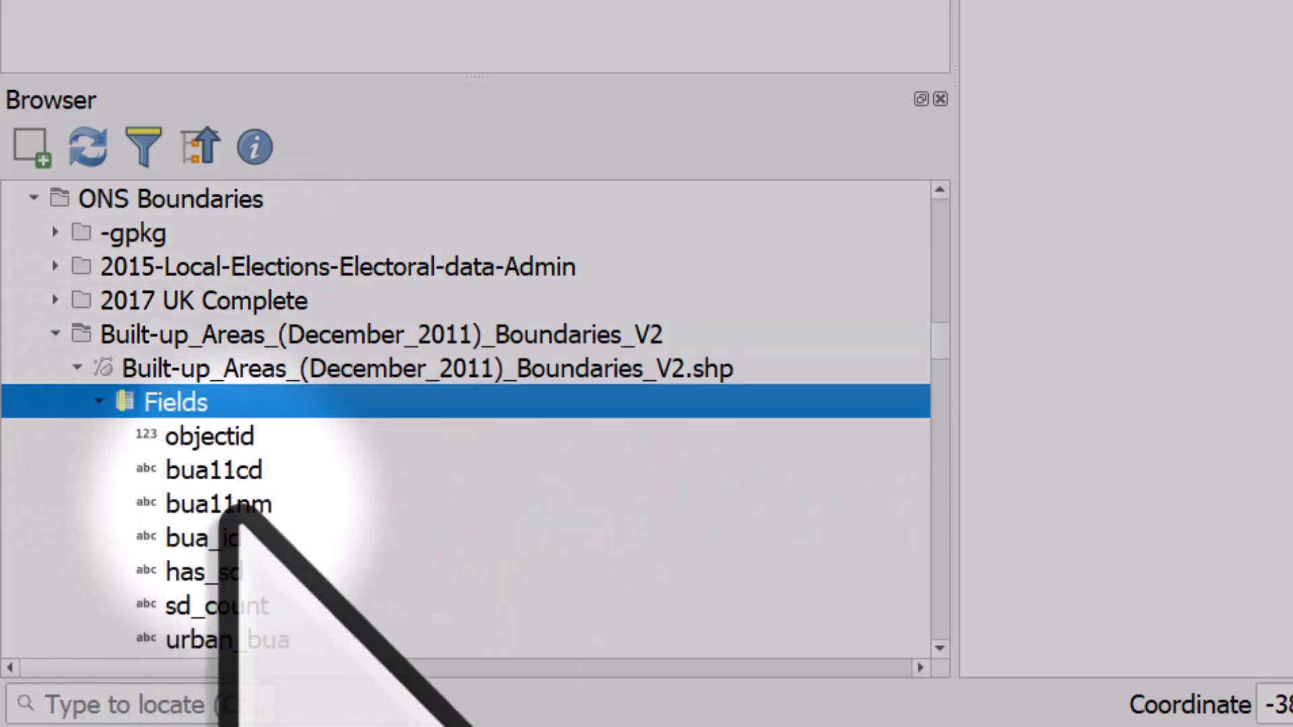
scroll(226, 506, down, 1)
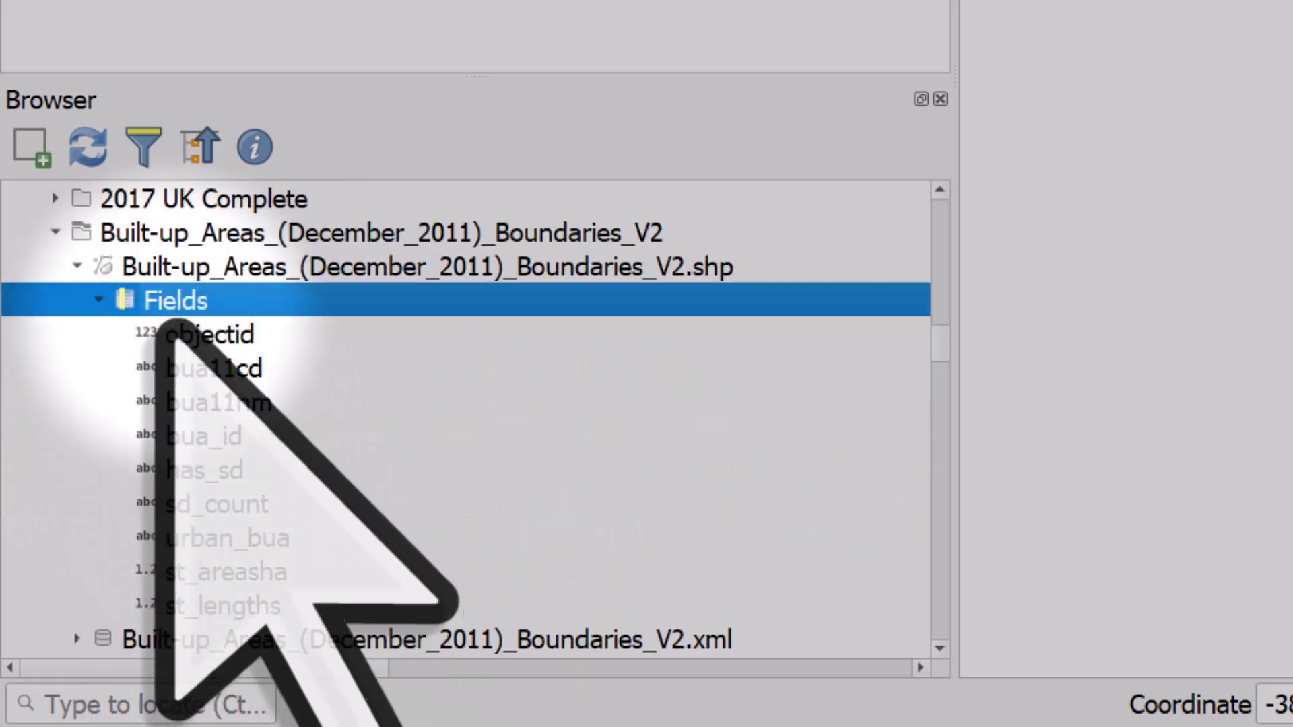
click(159, 267)
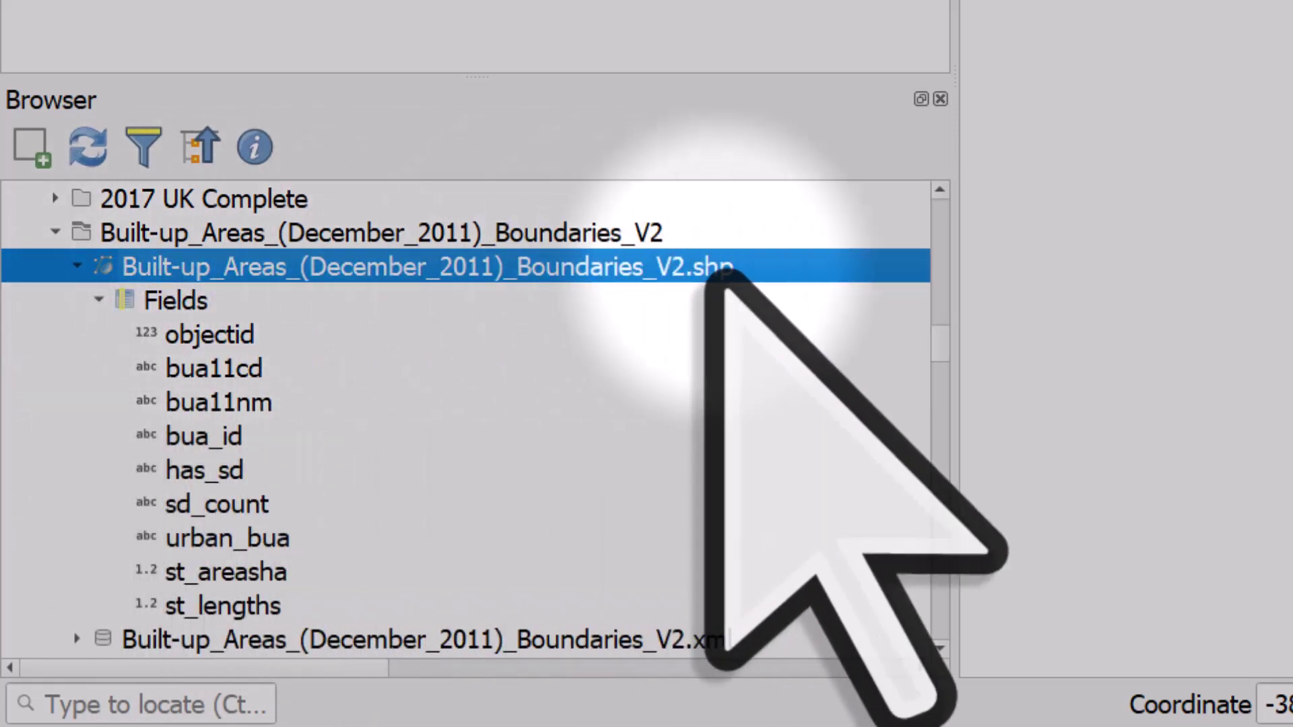
Open the Built-up_Areas shapefile's Layer Properties and enlarge the dialog to read its metadata
right_click(722, 276)
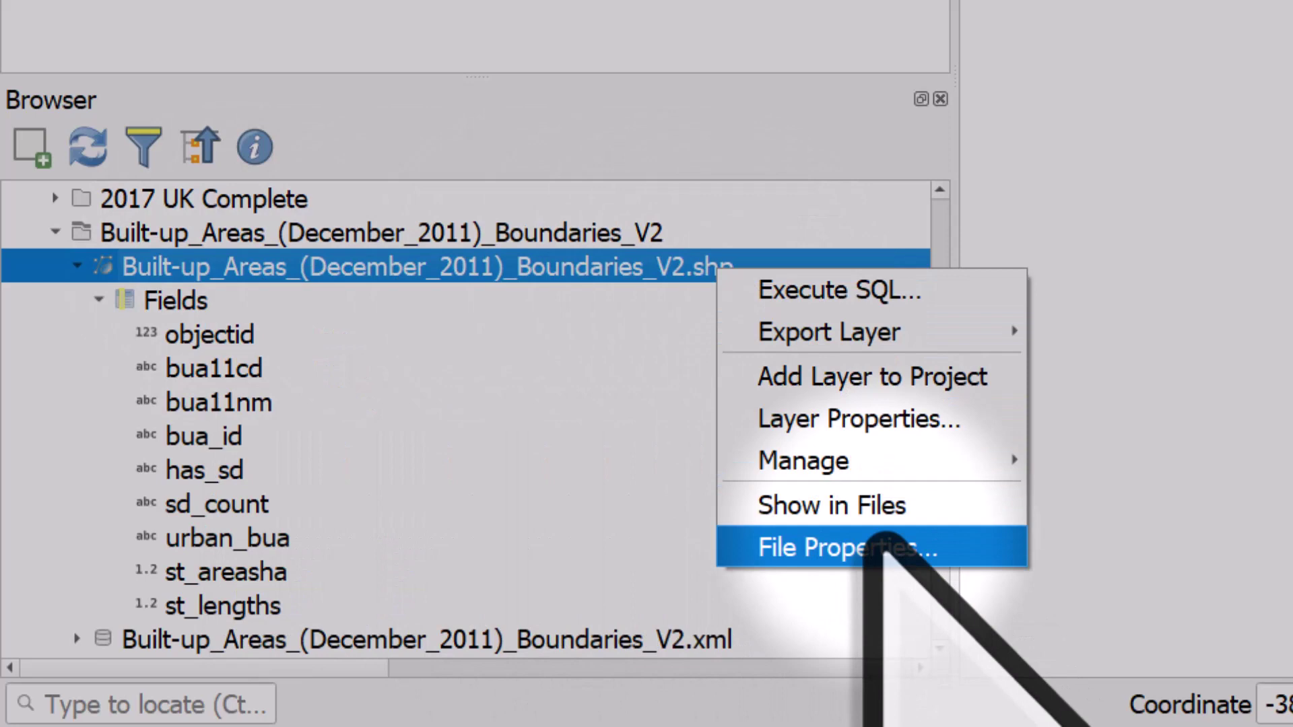
click(865, 416)
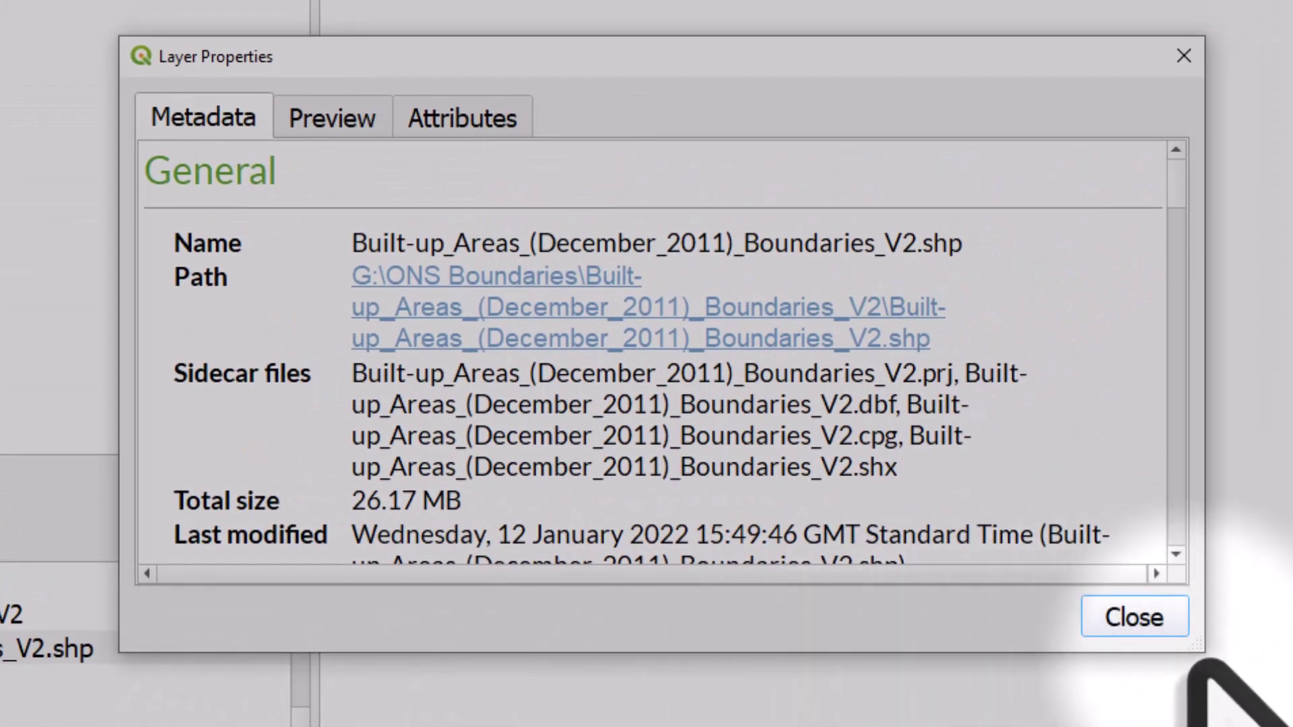
drag(1192, 661, 1289, 724)
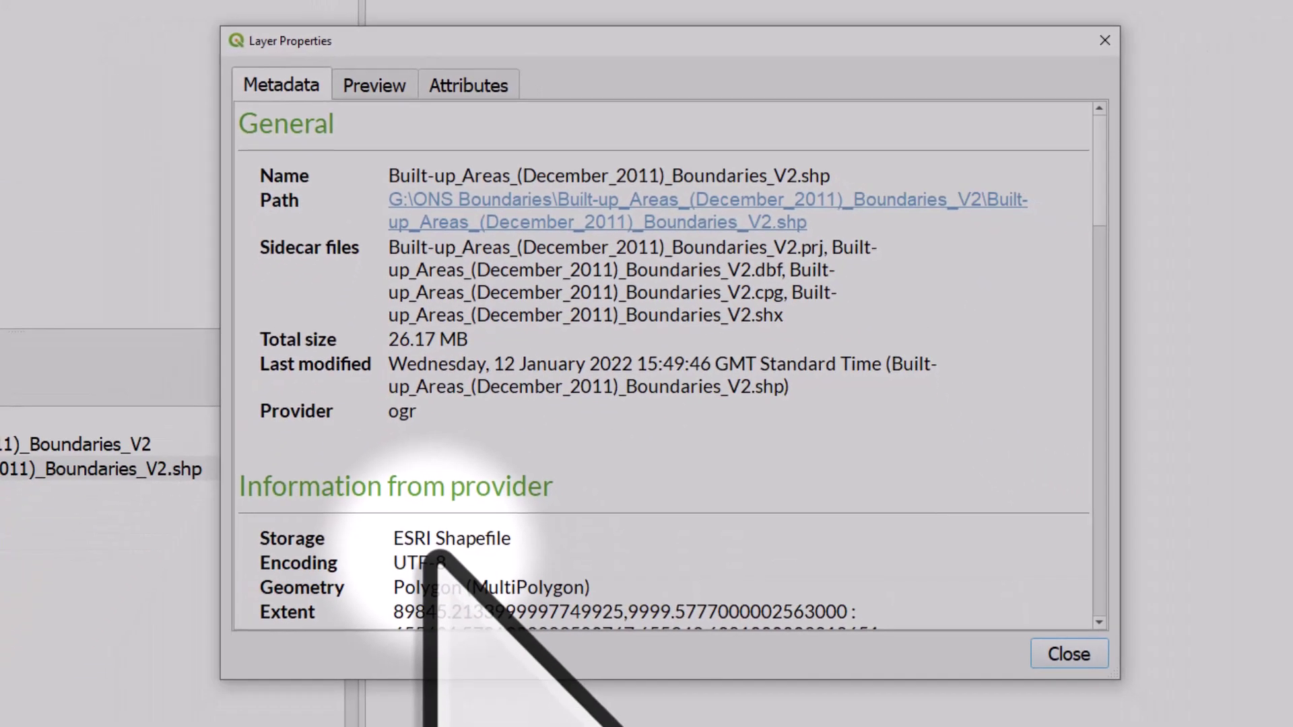
Zoom the map preview around London, then view the attribute table starting with Kexby BUA
click(296, 119)
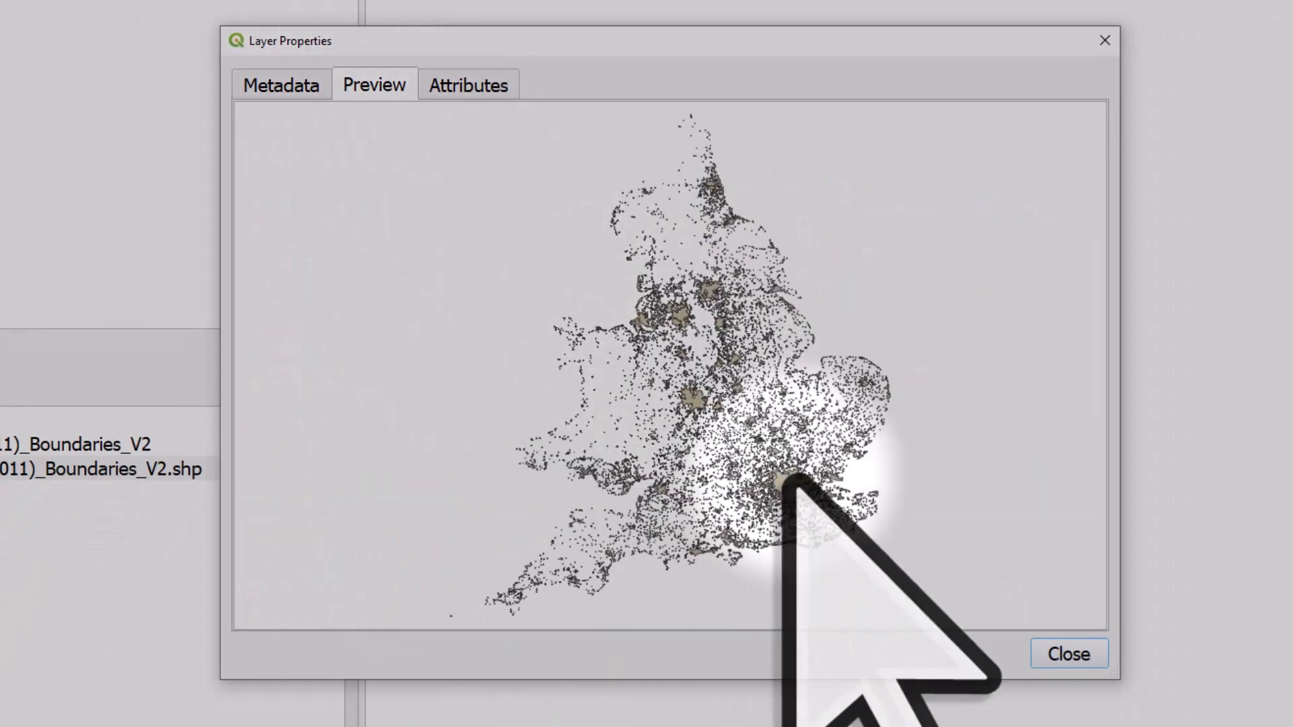
scroll(786, 478, up, 5)
scroll(792, 480, up, 3)
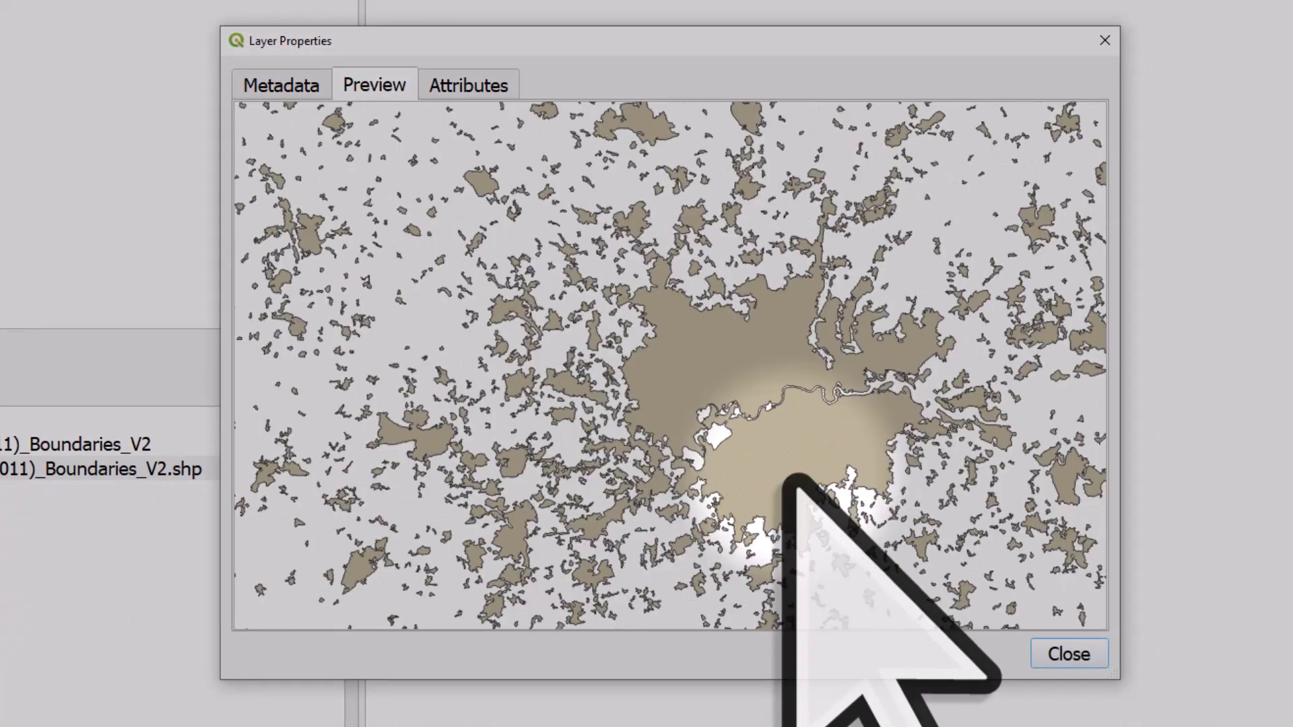
click(490, 94)
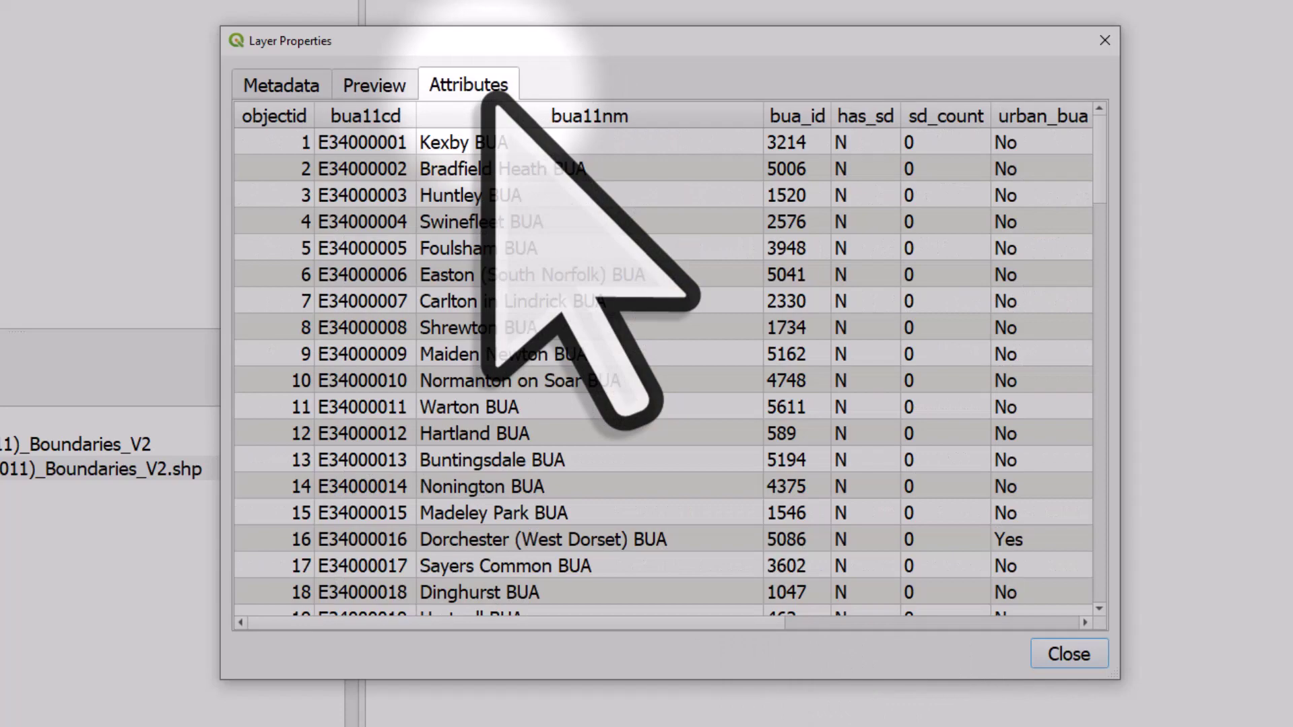
Add Built-up_Areas_(December_2011)_Boundaries_V2 to the map and zoom to the full layer
click(1105, 41)
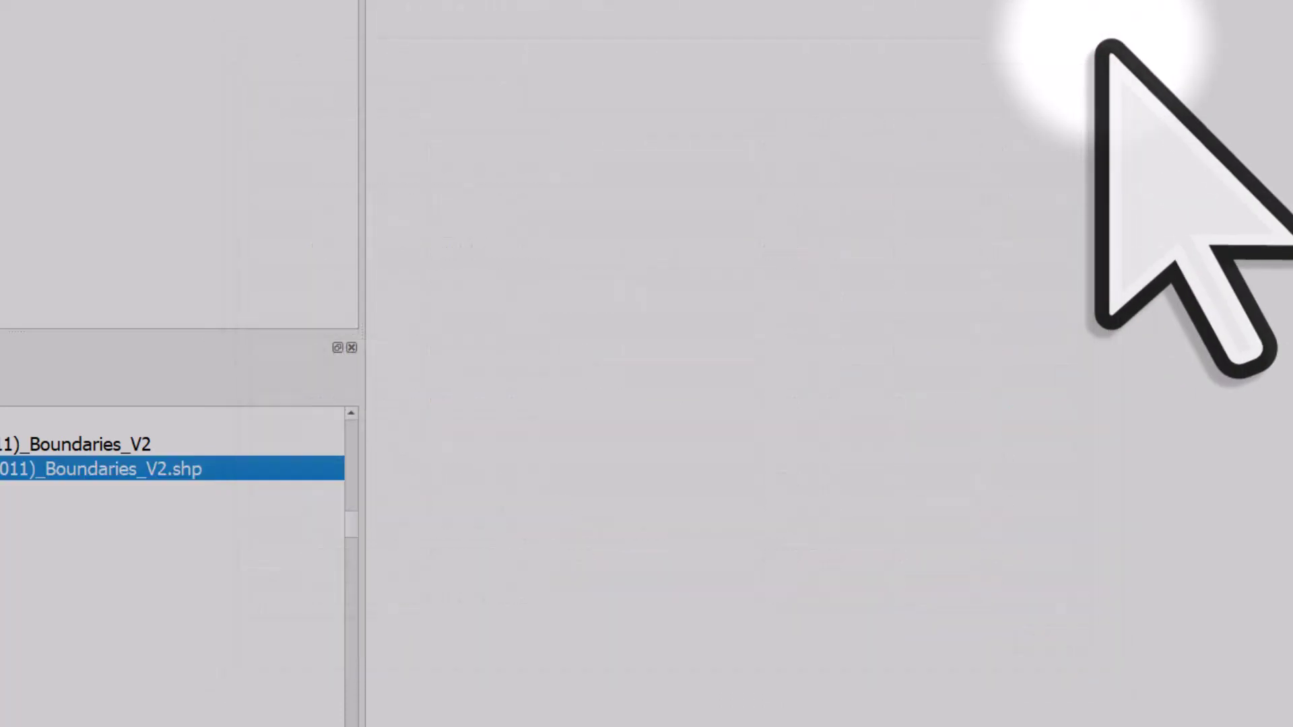
click(49, 516)
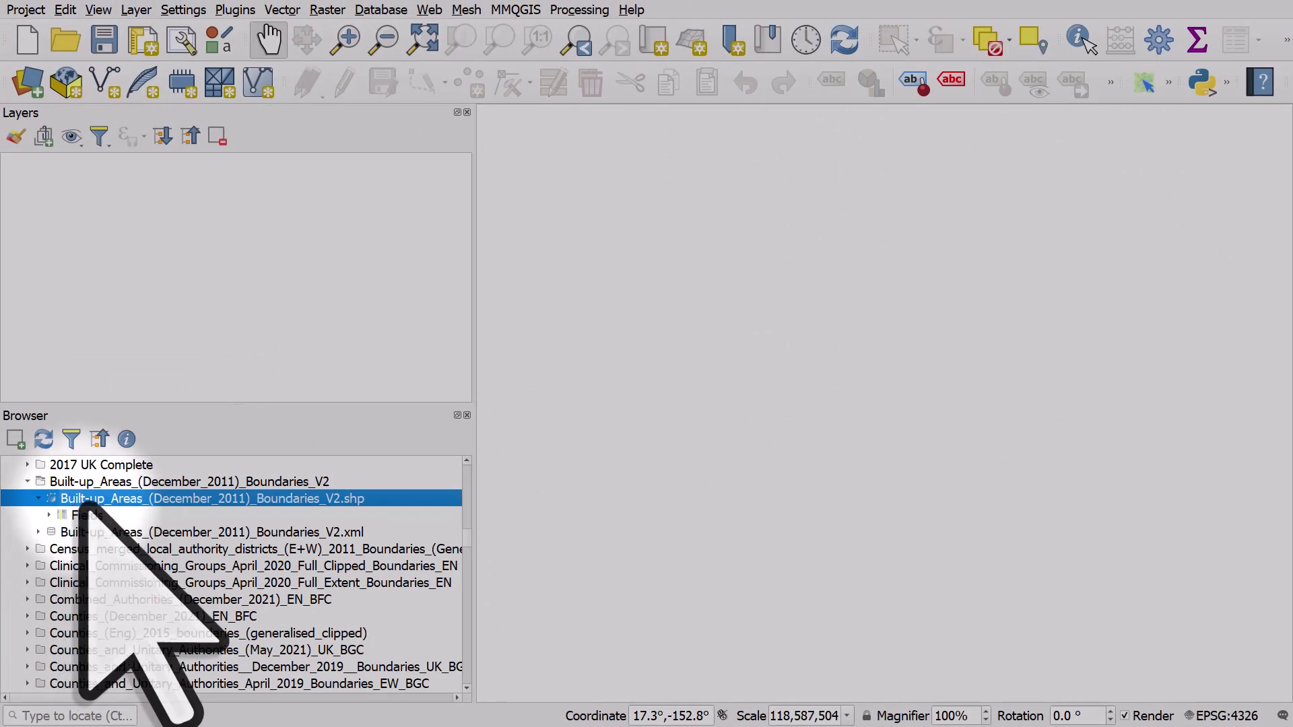
click(795, 385)
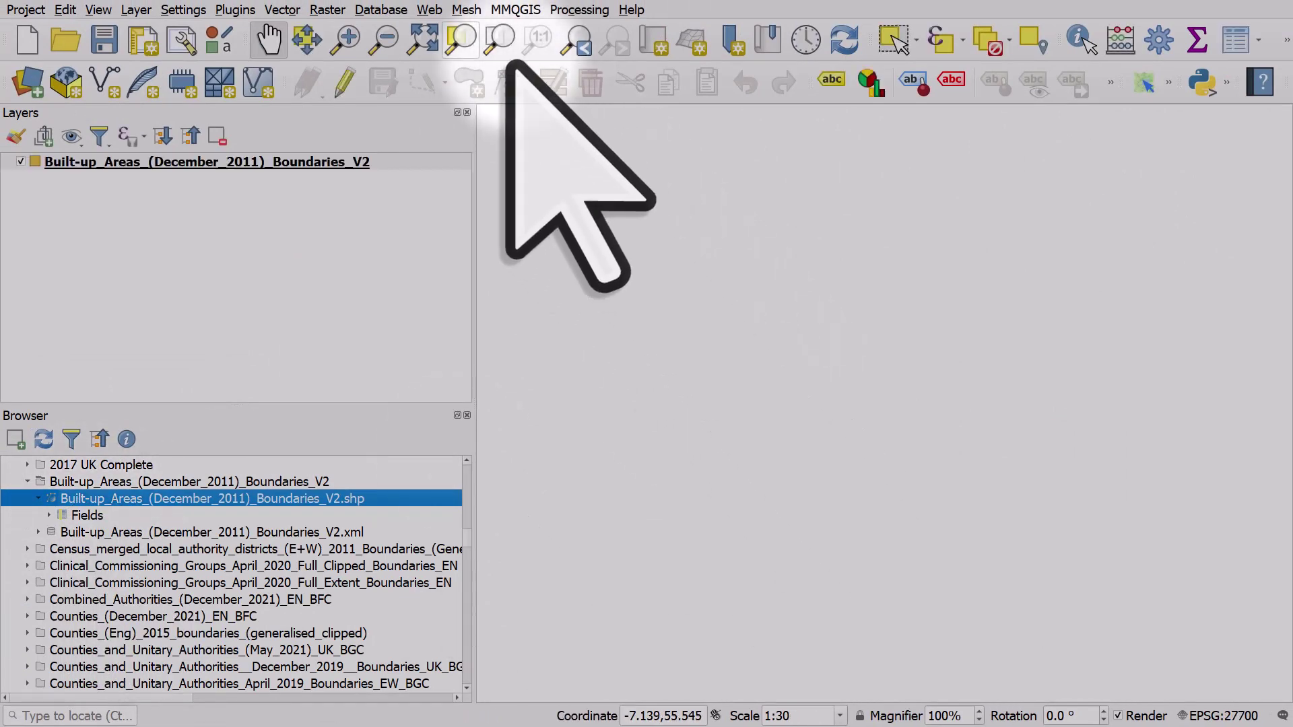
click(493, 42)
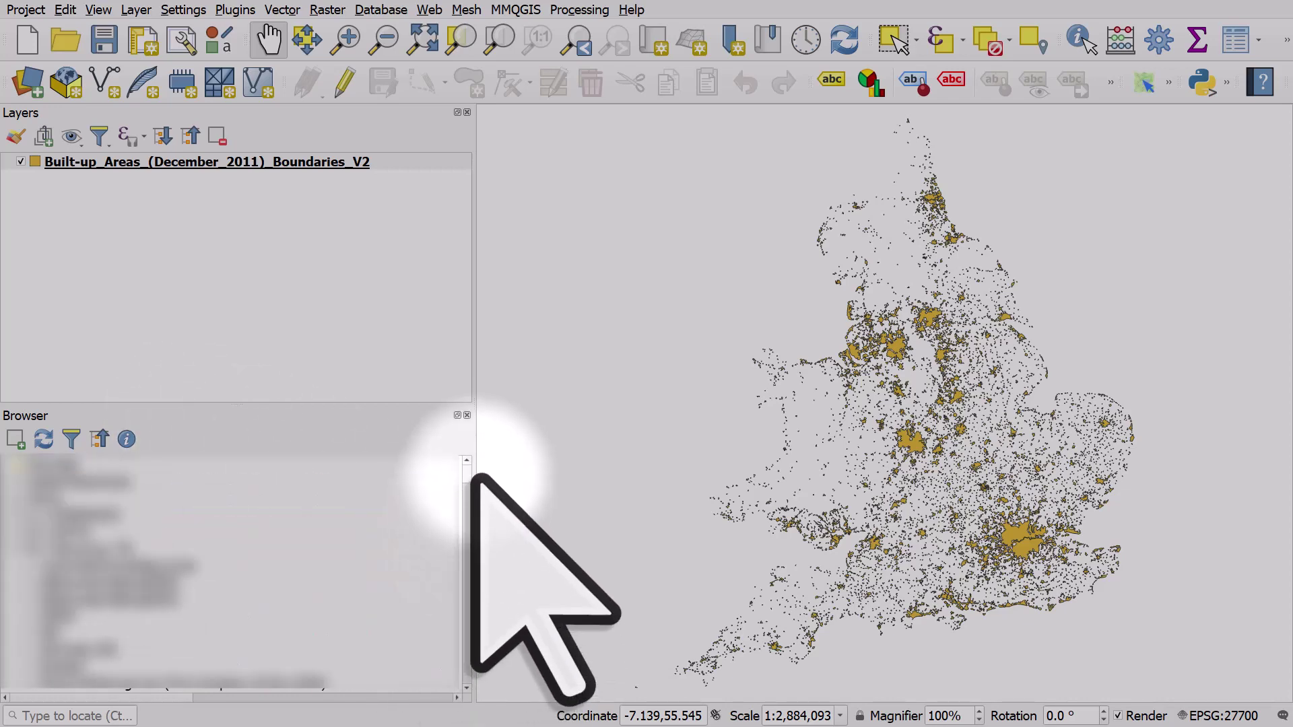
Add the Built-up_Areas_(December_2011)_Boundaries_V2 folder as a Favorite and confirm it under Favorites
scroll(465, 552, up, 3)
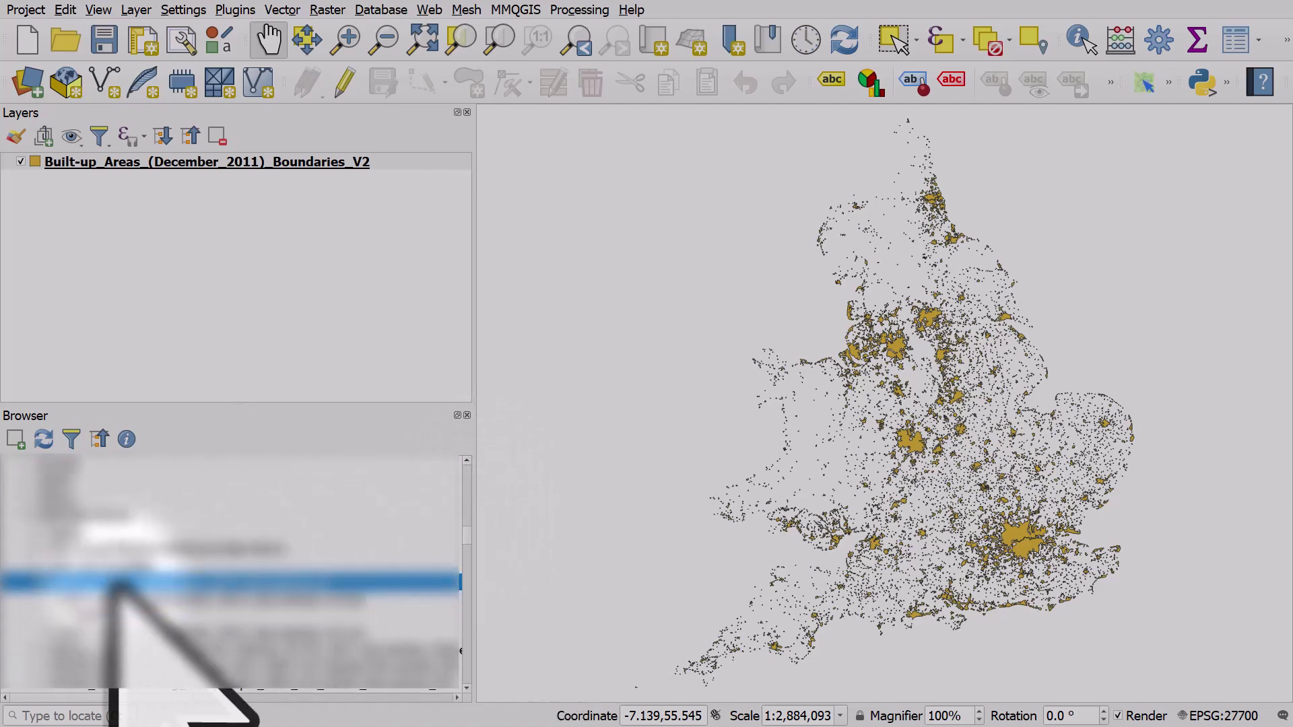
right_click(101, 585)
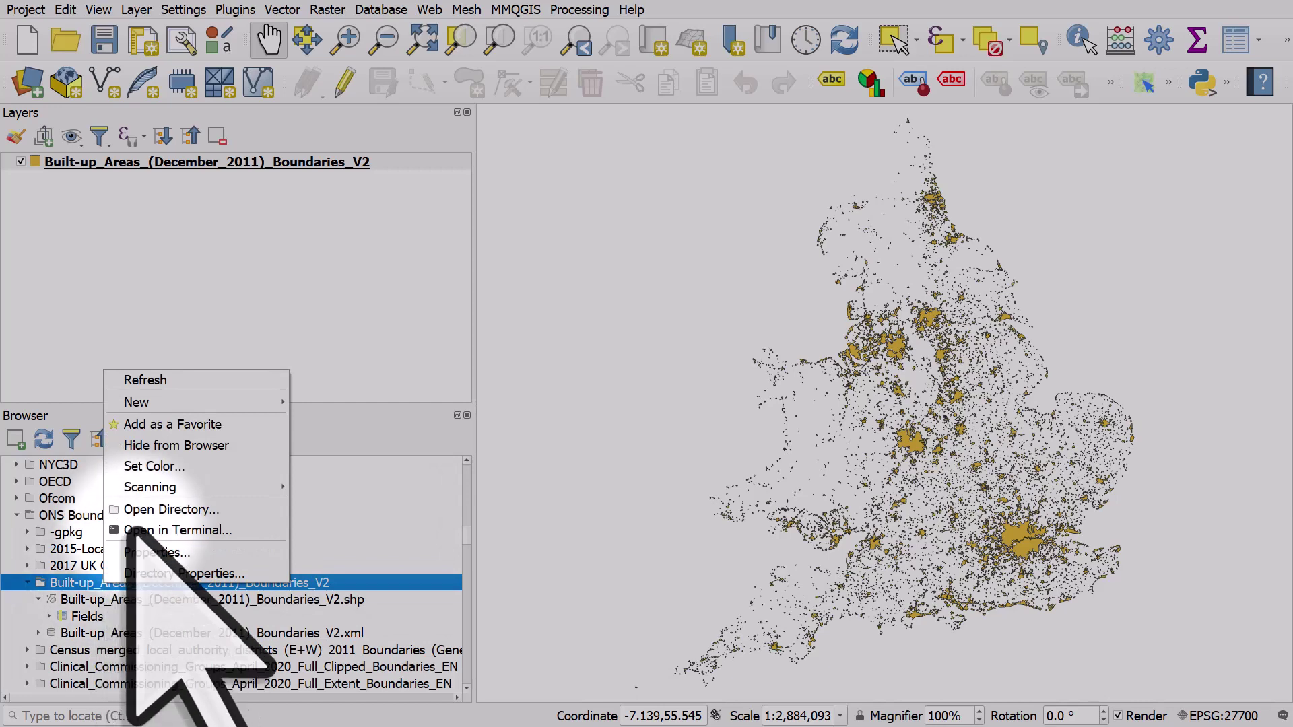
click(202, 380)
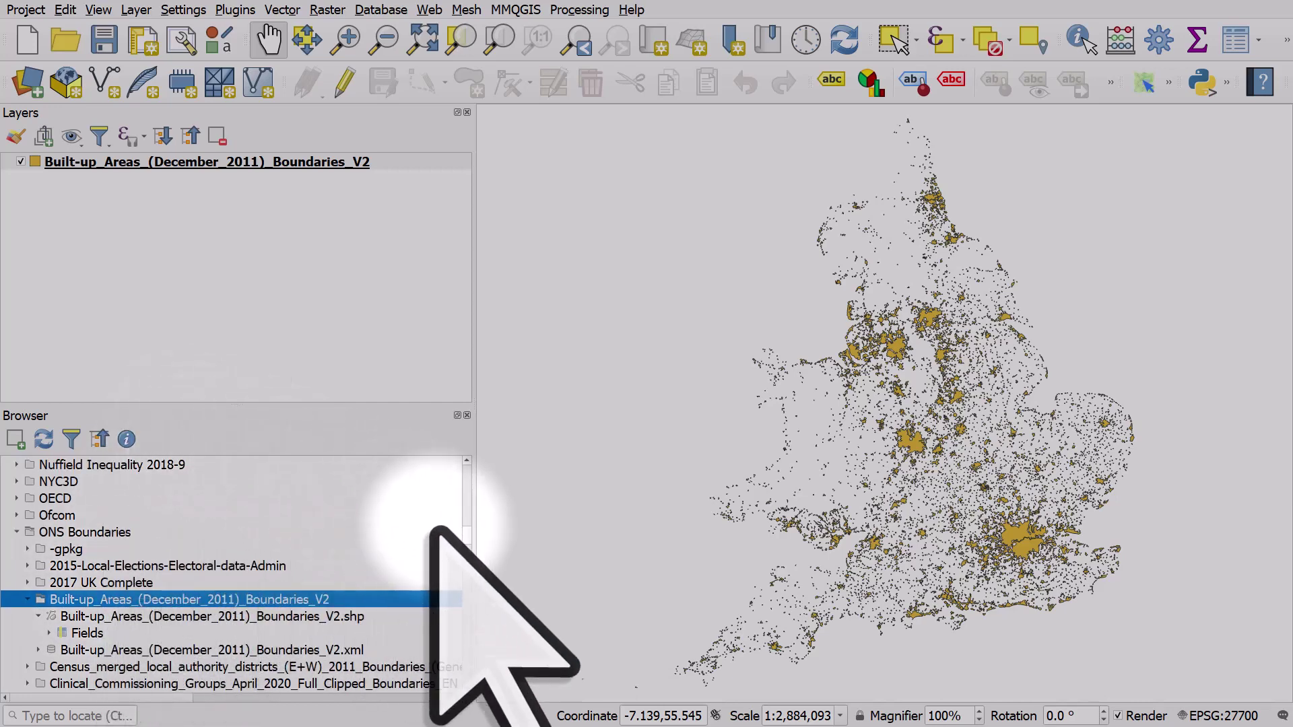
click(208, 480)
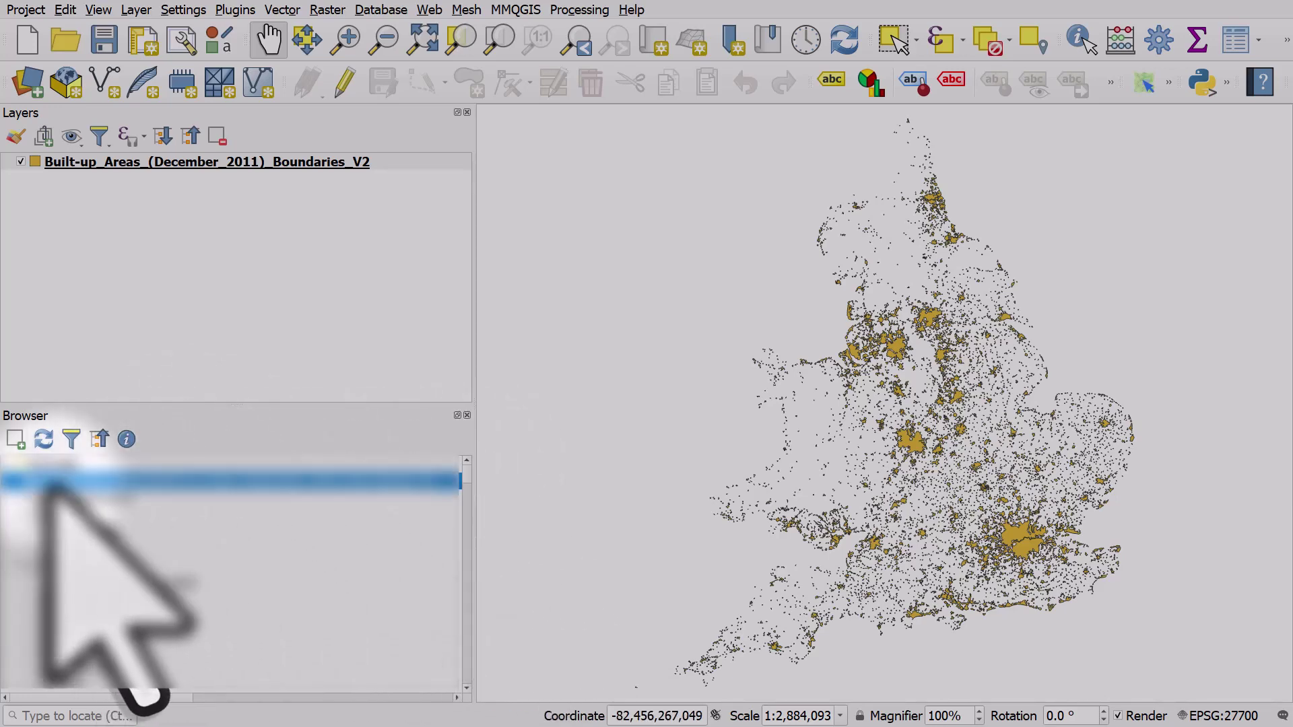